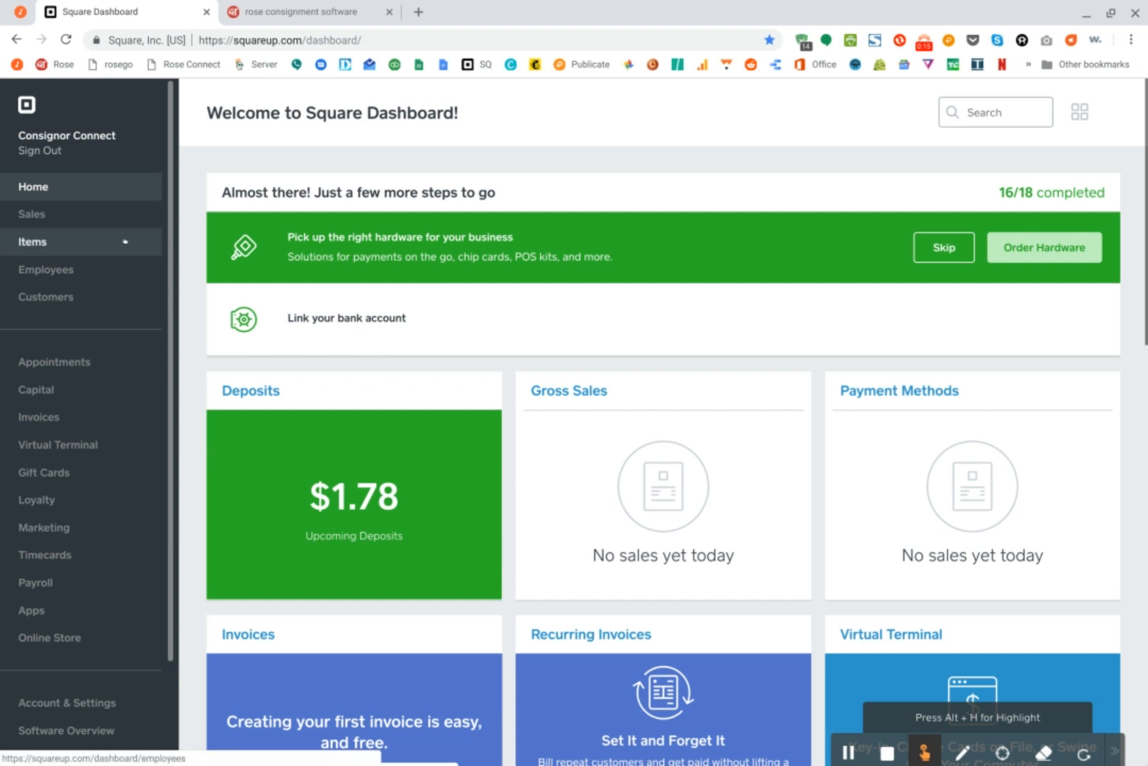
Create an item named End Table in the END TABLE category and save it
{"action": "left_click", "coordinate": [68, 249]}
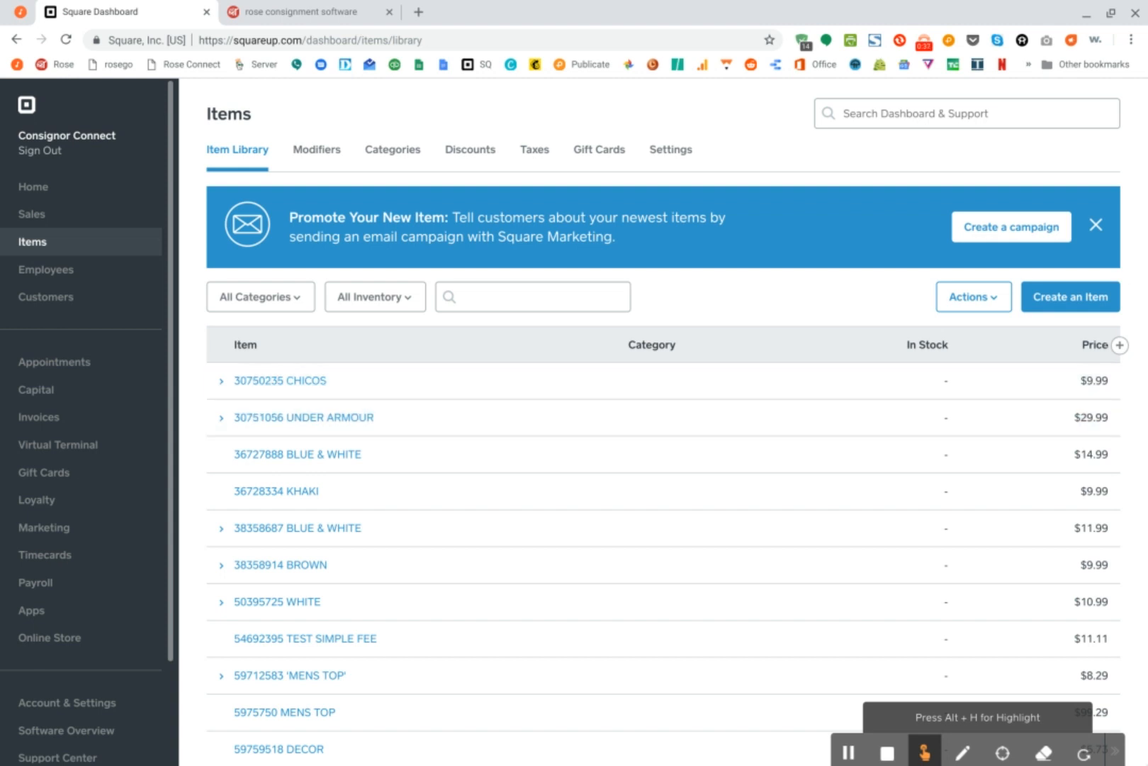
{"action": "left_click", "coordinate": [1095, 297]}
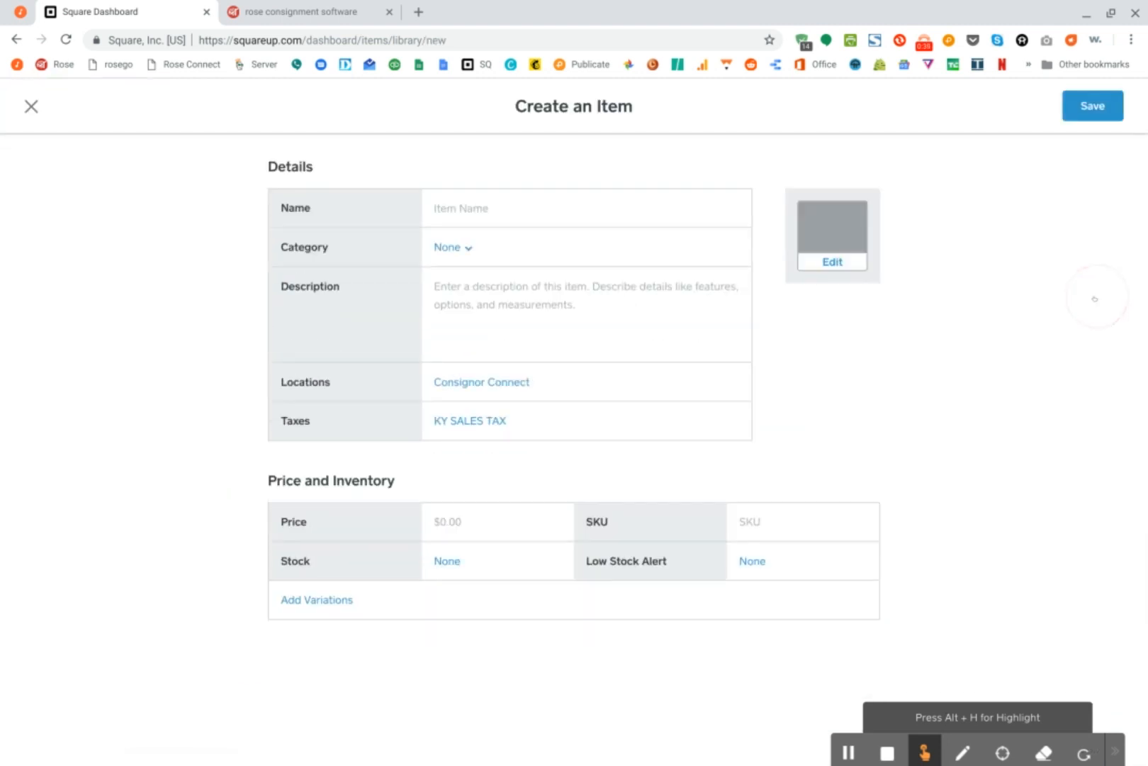
{"action": "left_click", "coordinate": [461, 202]}
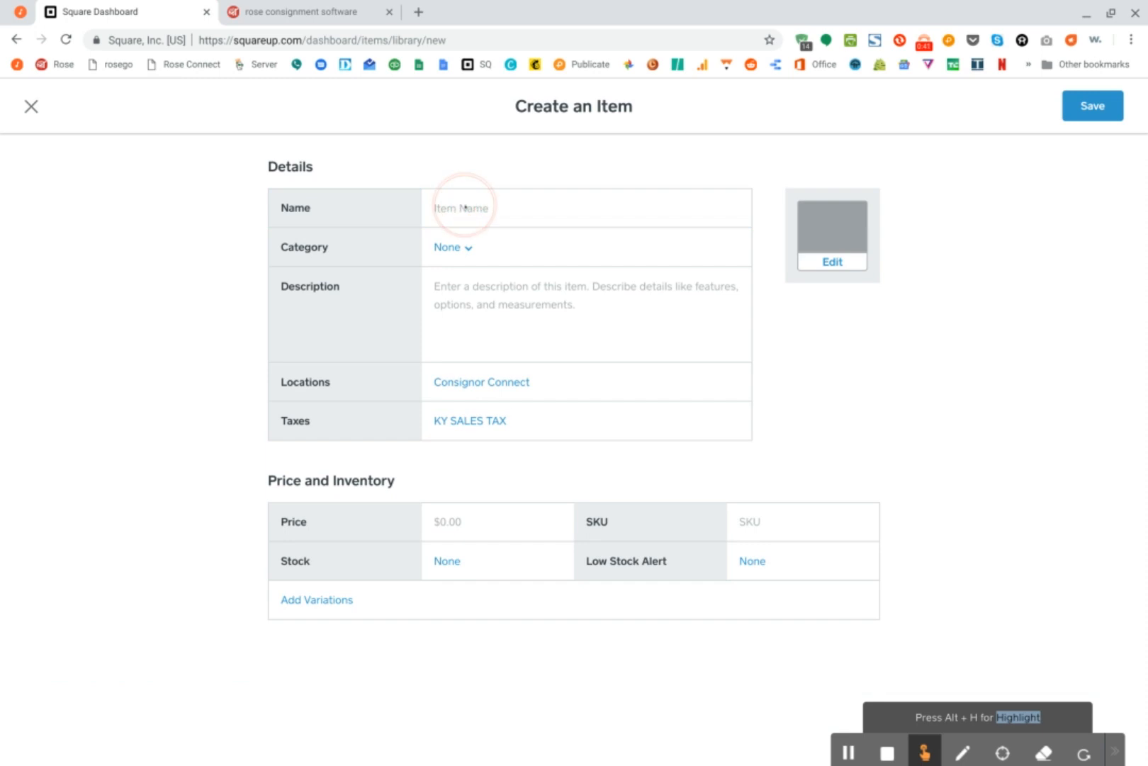
{"action": "left_click", "coordinate": [482, 213]}
{"action": "type", "text": "End Table"}
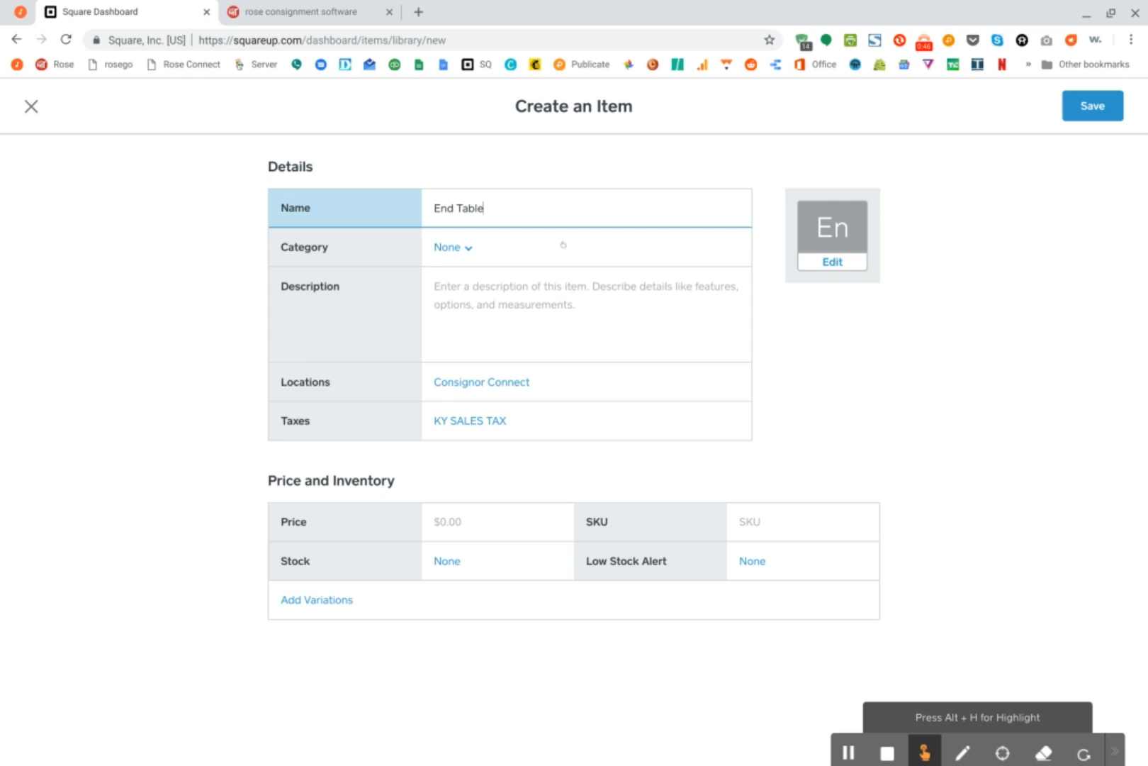
{"action": "left_click", "coordinate": [491, 250]}
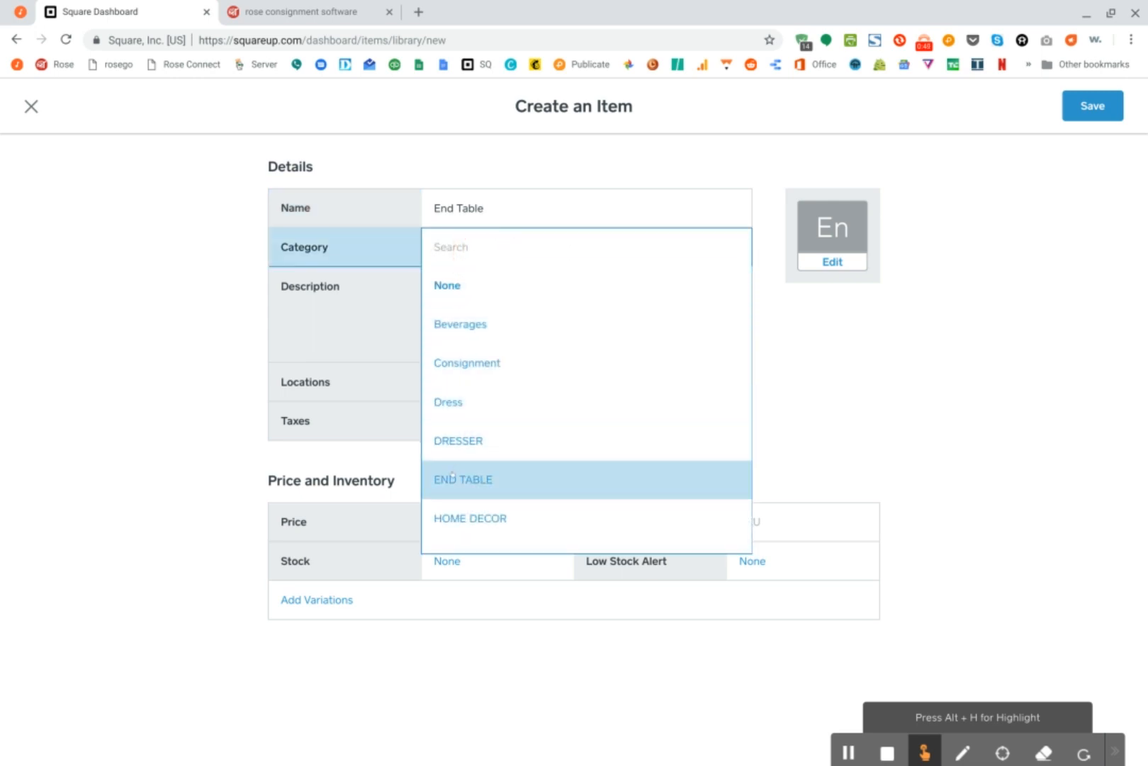
{"action": "left_click", "coordinate": [453, 477]}
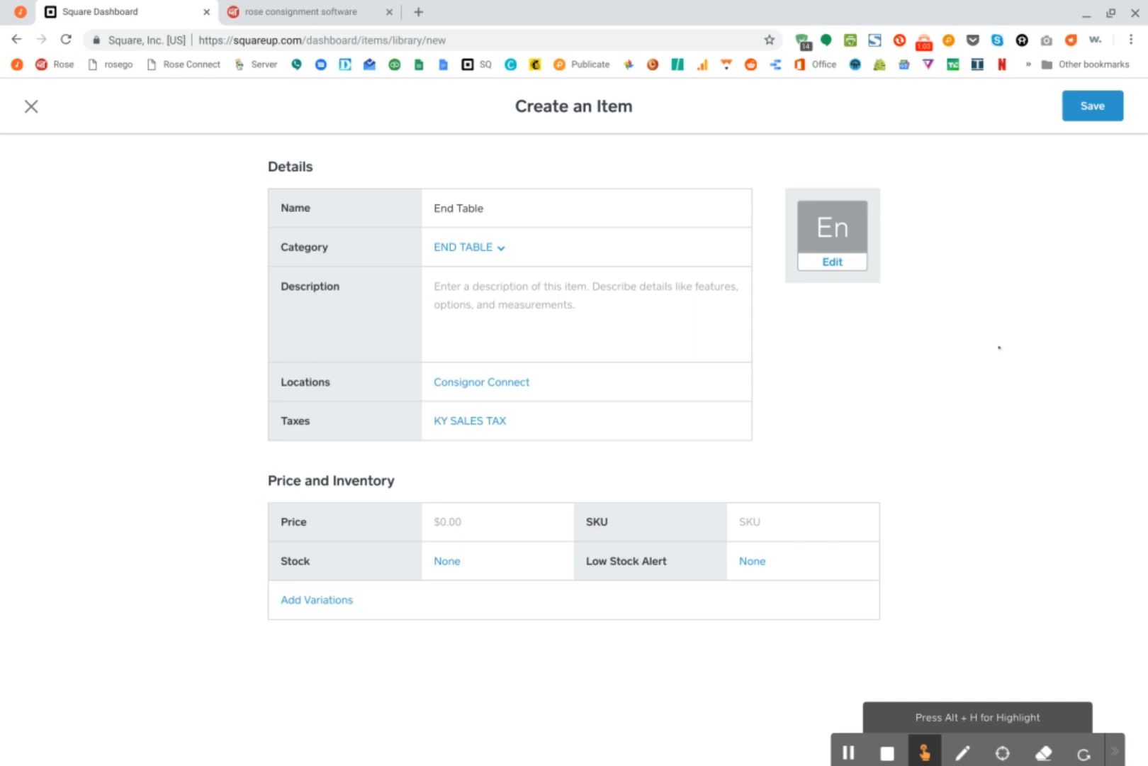
{"action": "left_click", "coordinate": [1087, 105]}
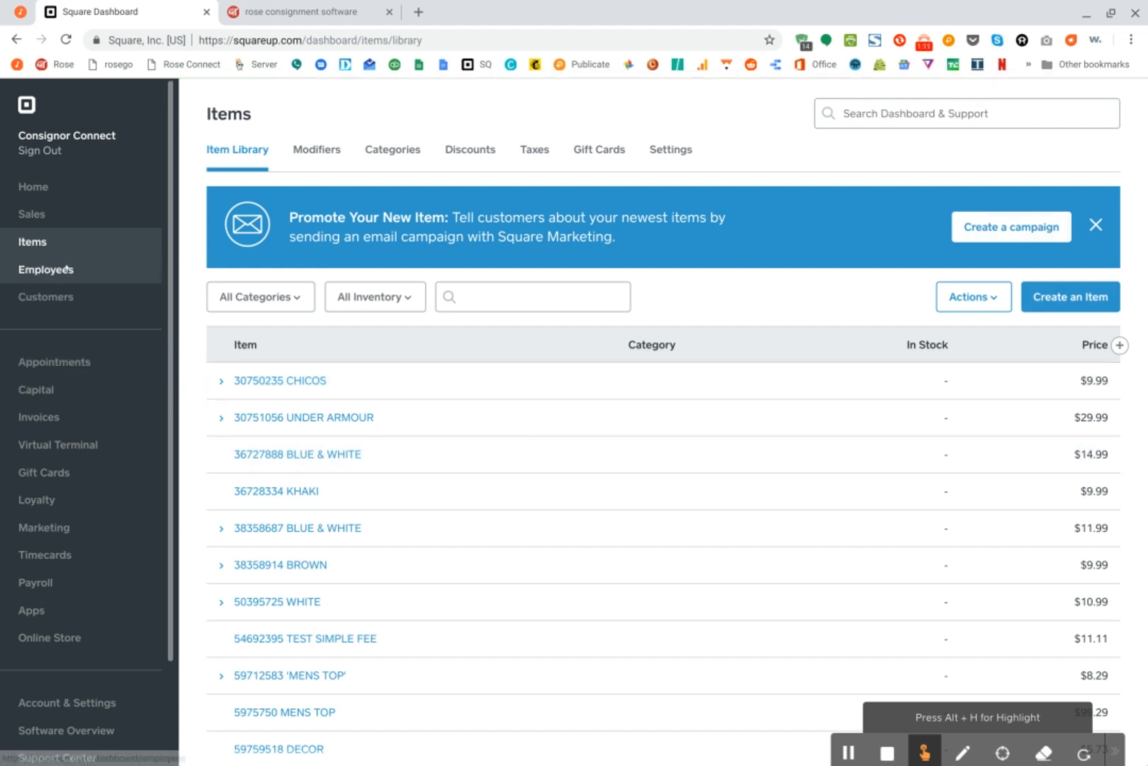
Start a new modifier set named SKU and allow customers to select only one option
{"action": "left_click", "coordinate": [316, 150]}
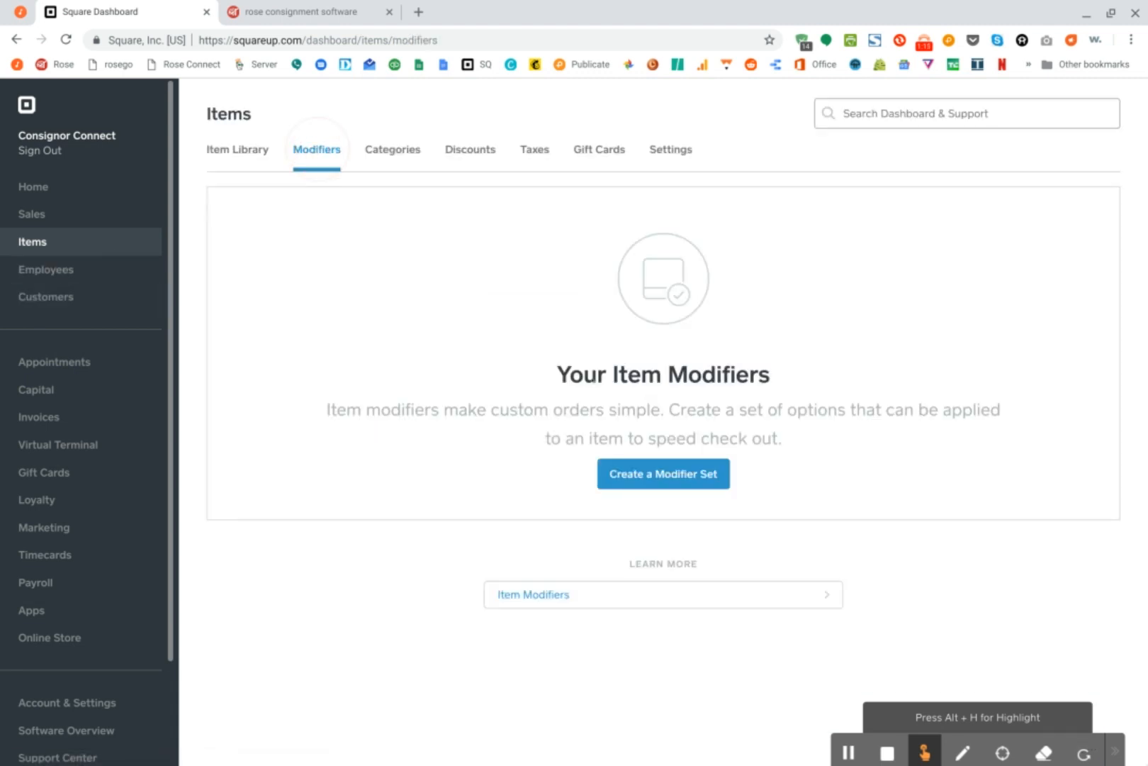
{"action": "left_click", "coordinate": [625, 465]}
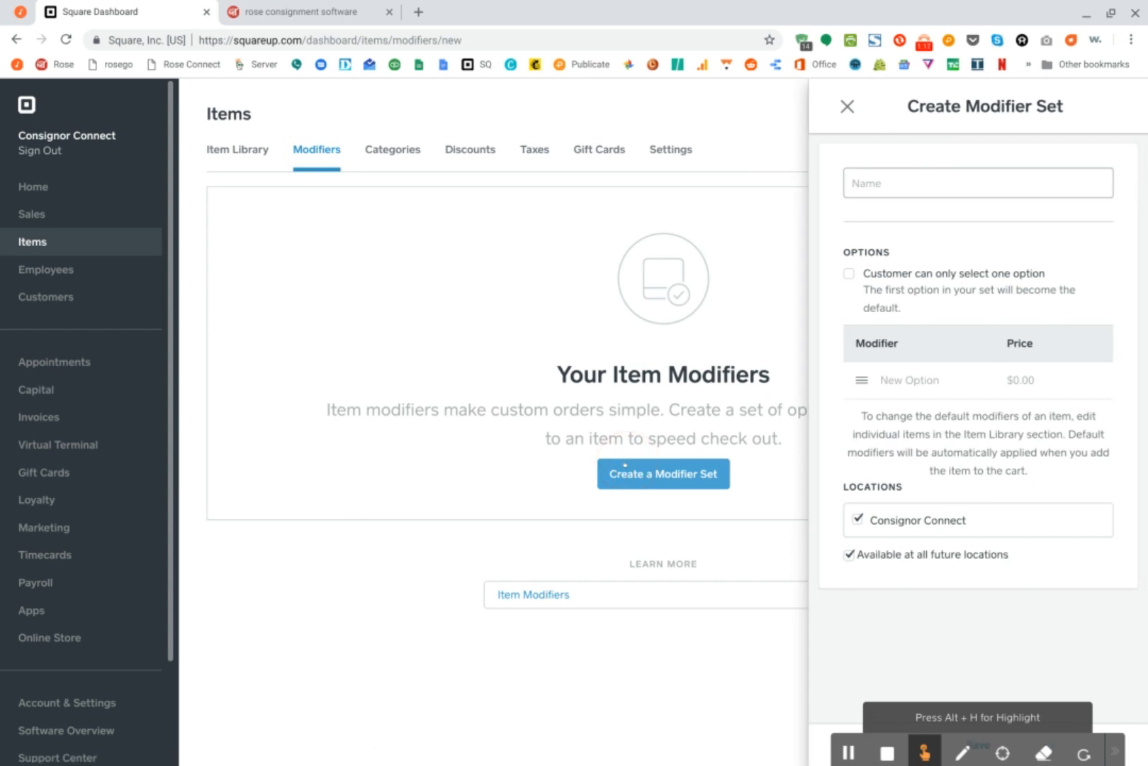
{"action": "left_click", "coordinate": [922, 185]}
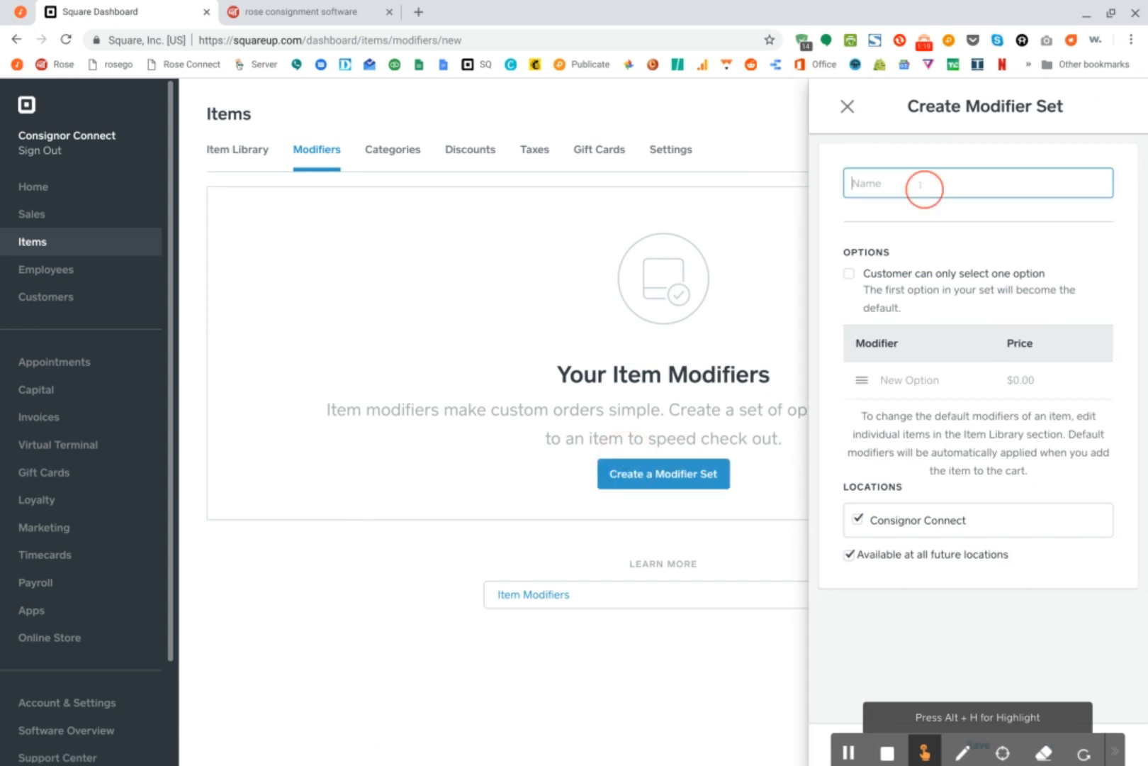
{"action": "left_click", "coordinate": [917, 170]}
{"action": "type", "text": "SKU"}
{"action": "left_click", "coordinate": [849, 275]}
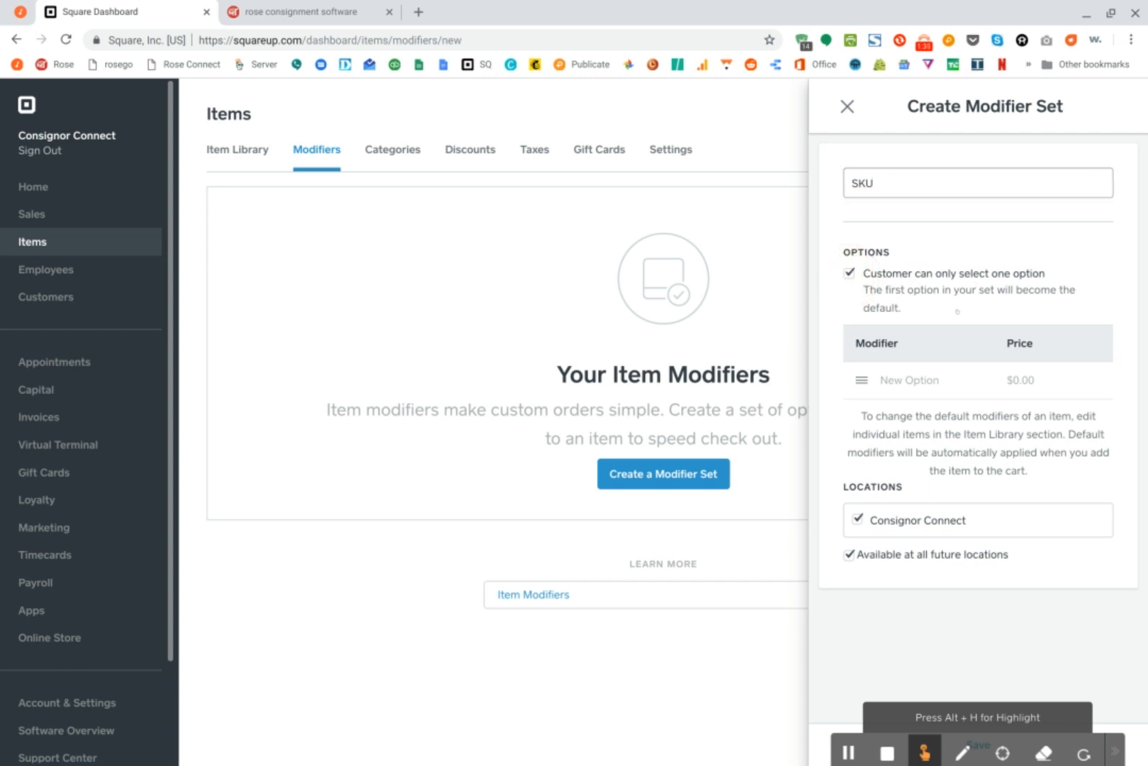
Add an option named SKU to the modifier set and save the set
{"action": "left_click", "coordinate": [916, 379]}
{"action": "type", "text": "SKU"}
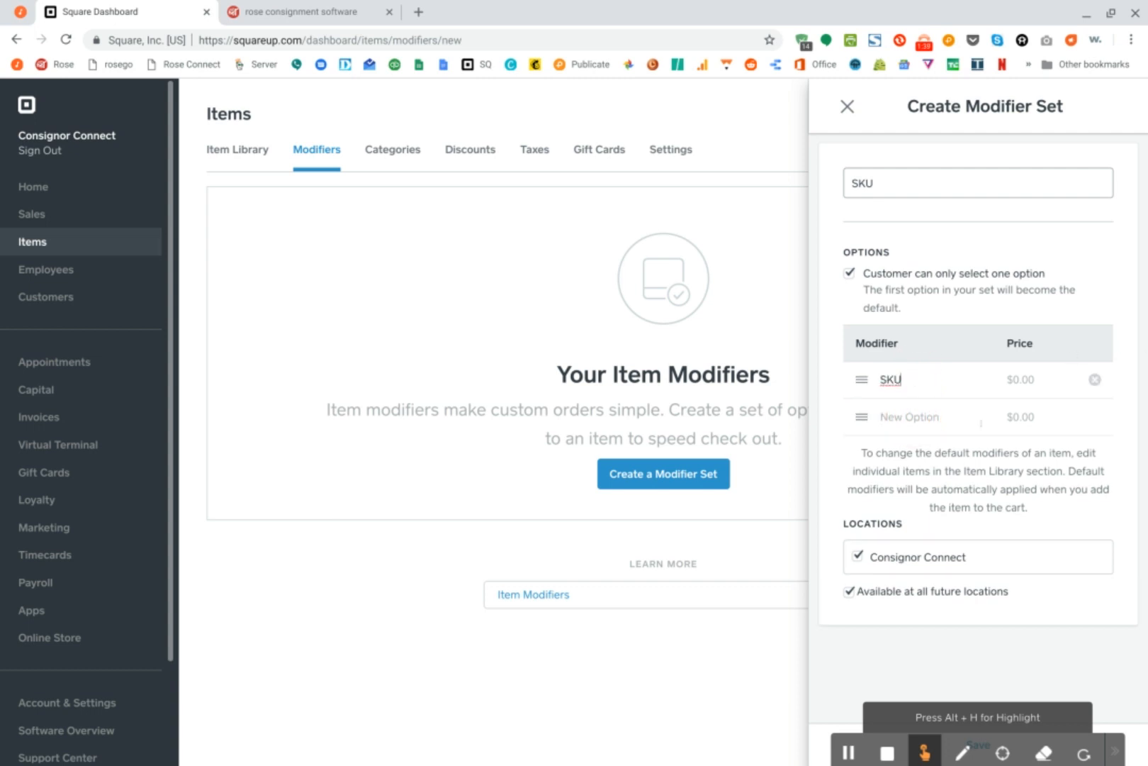
{"action": "scroll", "coordinate": [1038, 560], "scroll_direction": "down", "scroll_amount": 1}
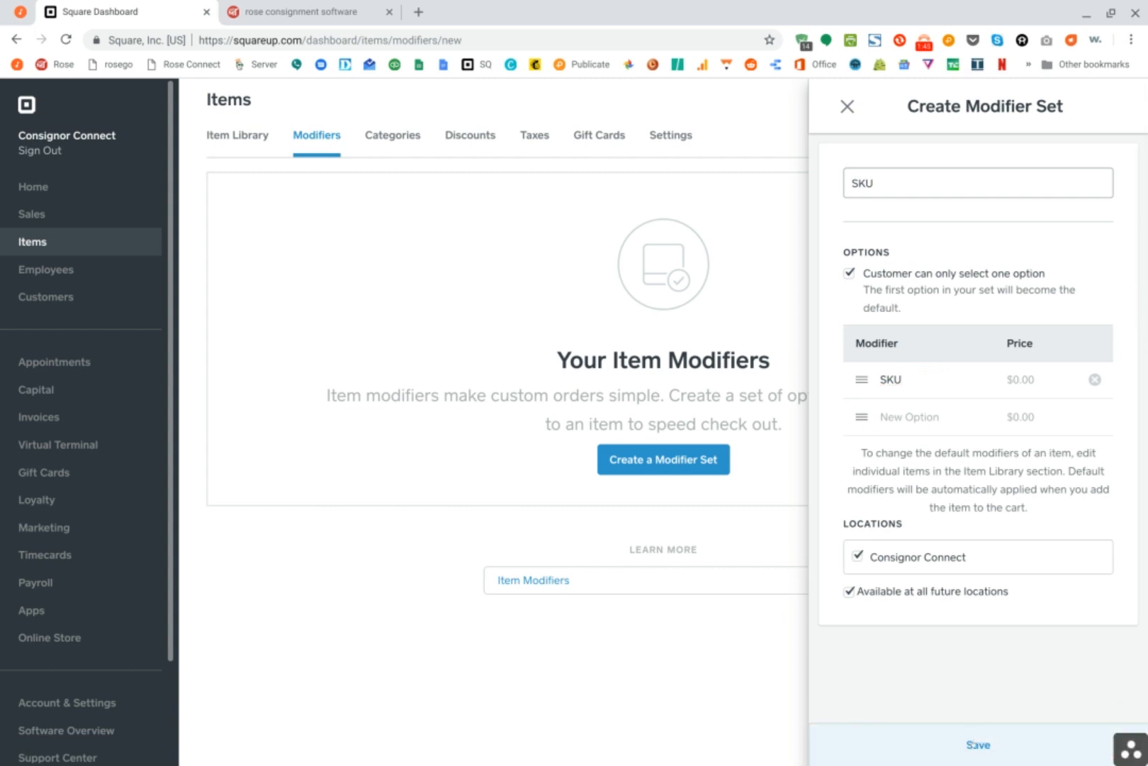
{"action": "left_click", "coordinate": [972, 745]}
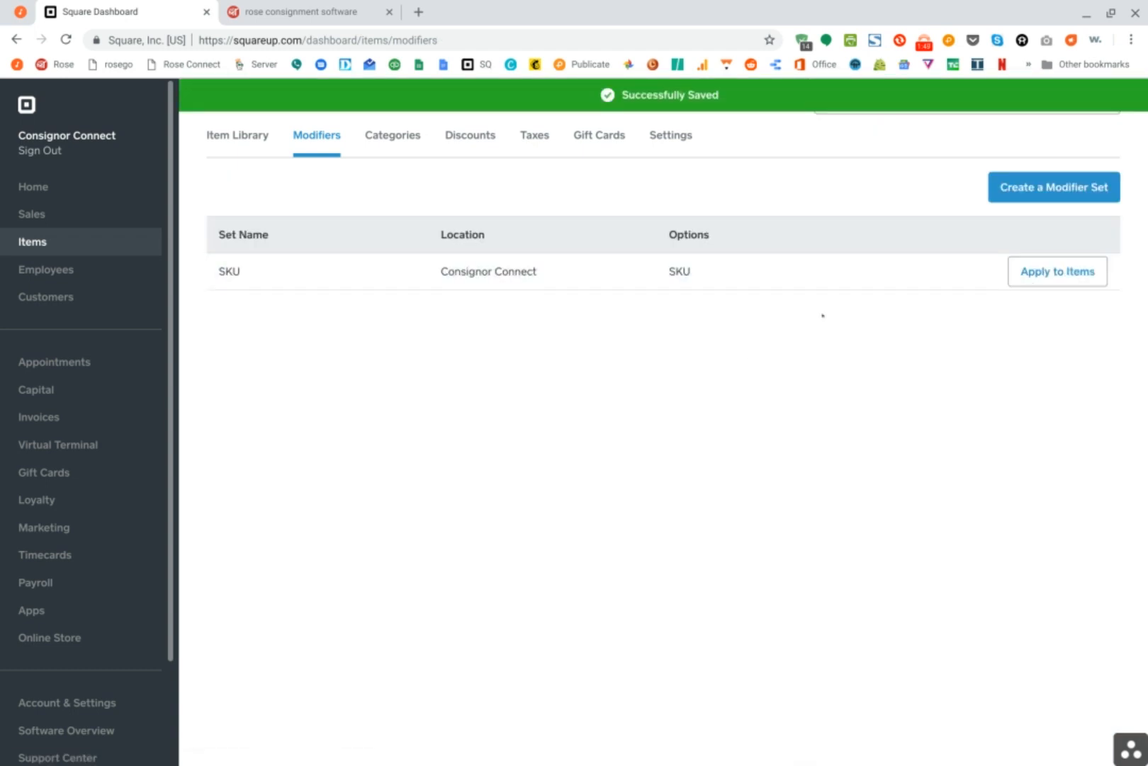
Start applying the SKU modifier set to items and select Accessories, ART, Bags, DECOR, Dress and Dresses
{"action": "left_click", "coordinate": [1055, 271]}
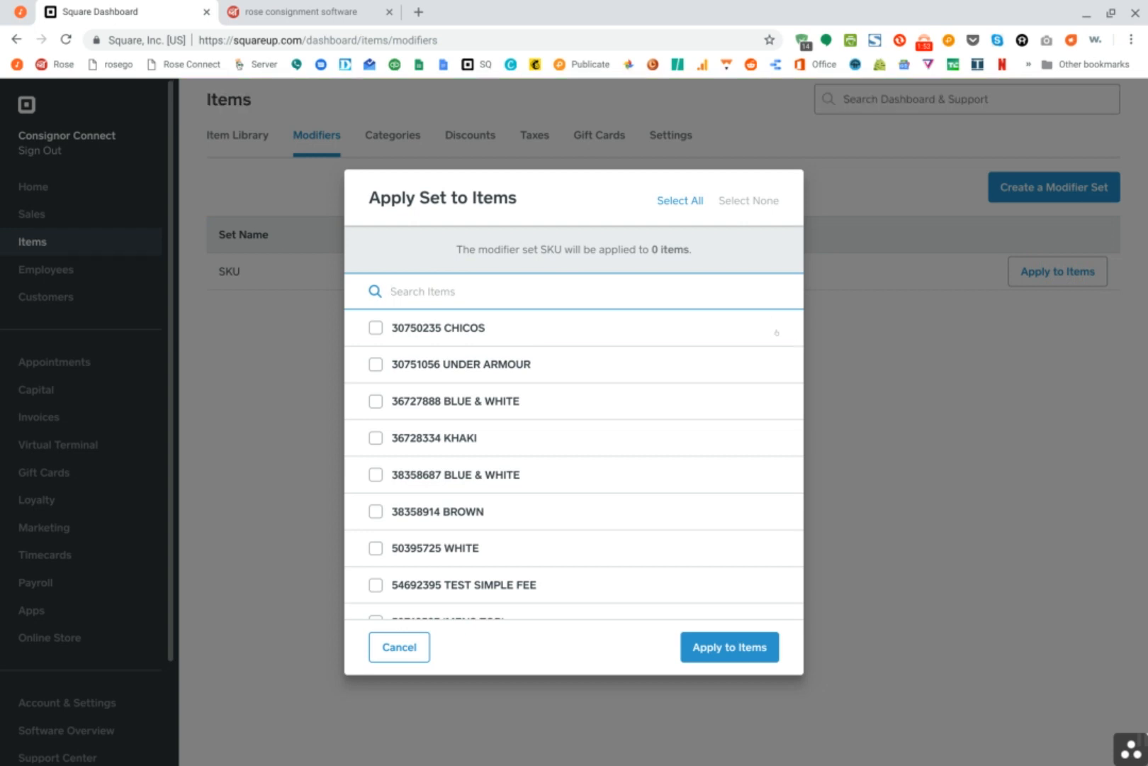
{"action": "scroll", "coordinate": [586, 439], "scroll_direction": "down", "scroll_amount": 2}
{"action": "scroll", "coordinate": [587, 440], "scroll_direction": "down", "scroll_amount": 8}
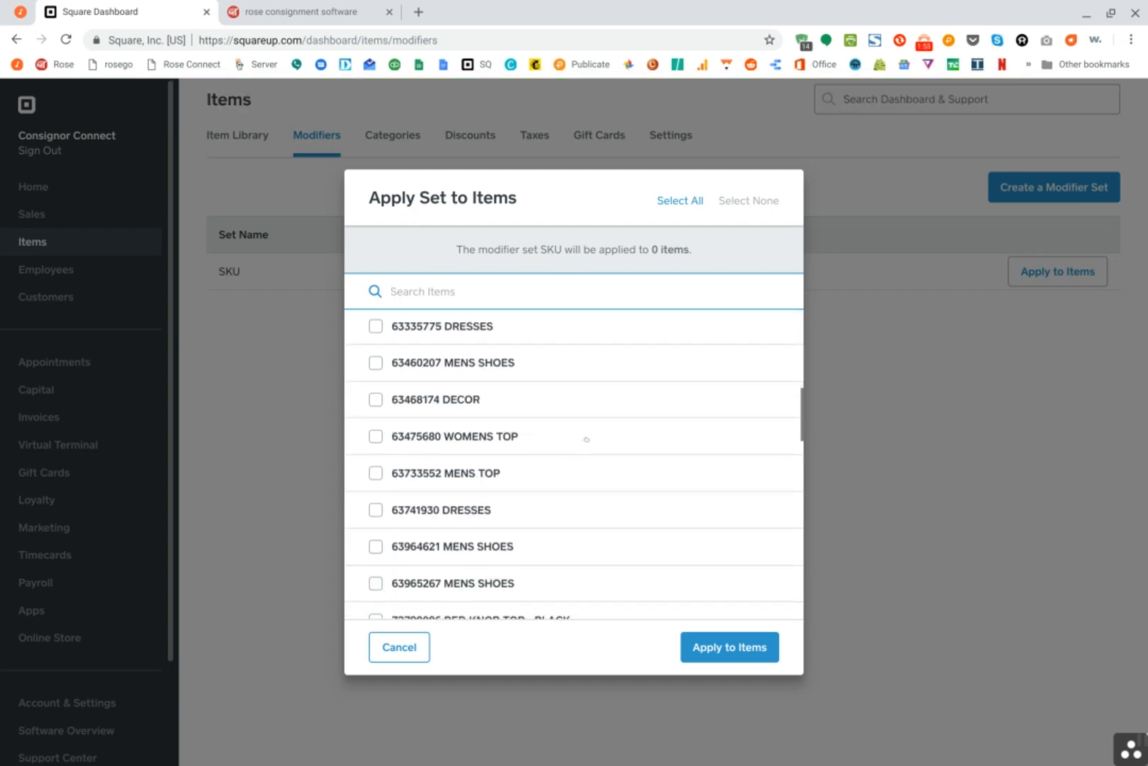
{"action": "scroll", "coordinate": [574, 461], "scroll_direction": "down", "scroll_amount": 5}
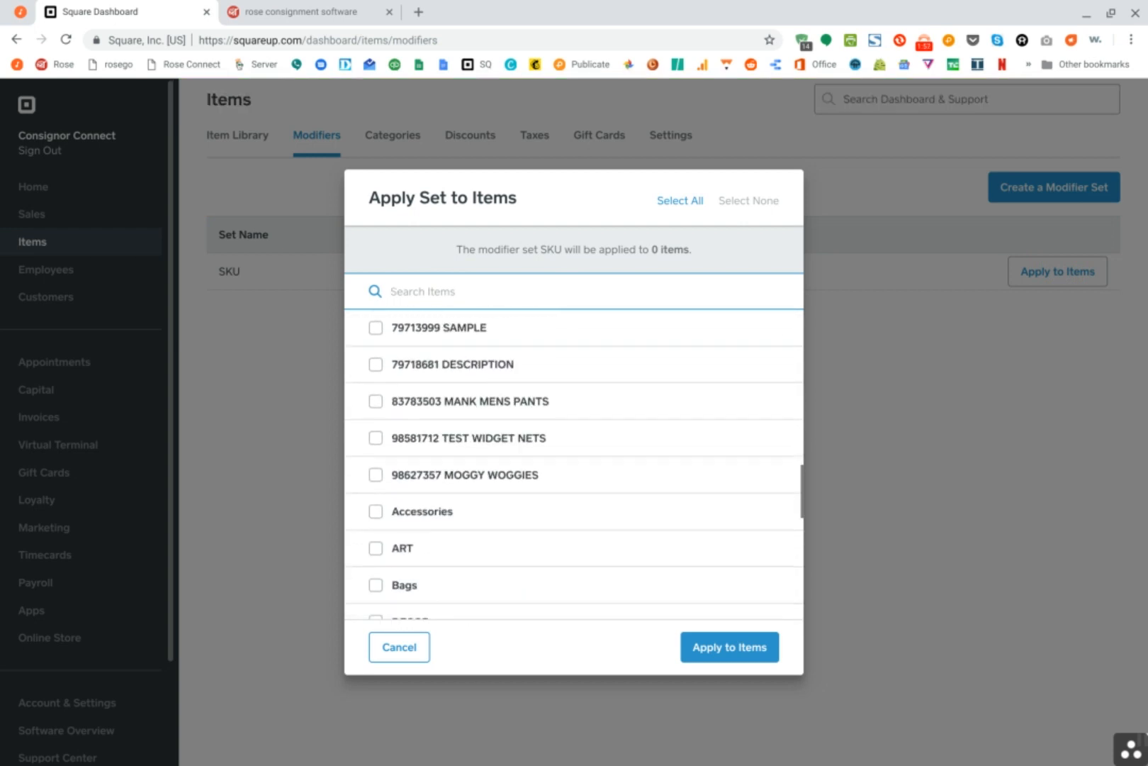
{"action": "scroll", "coordinate": [574, 460], "scroll_direction": "up", "scroll_amount": 1}
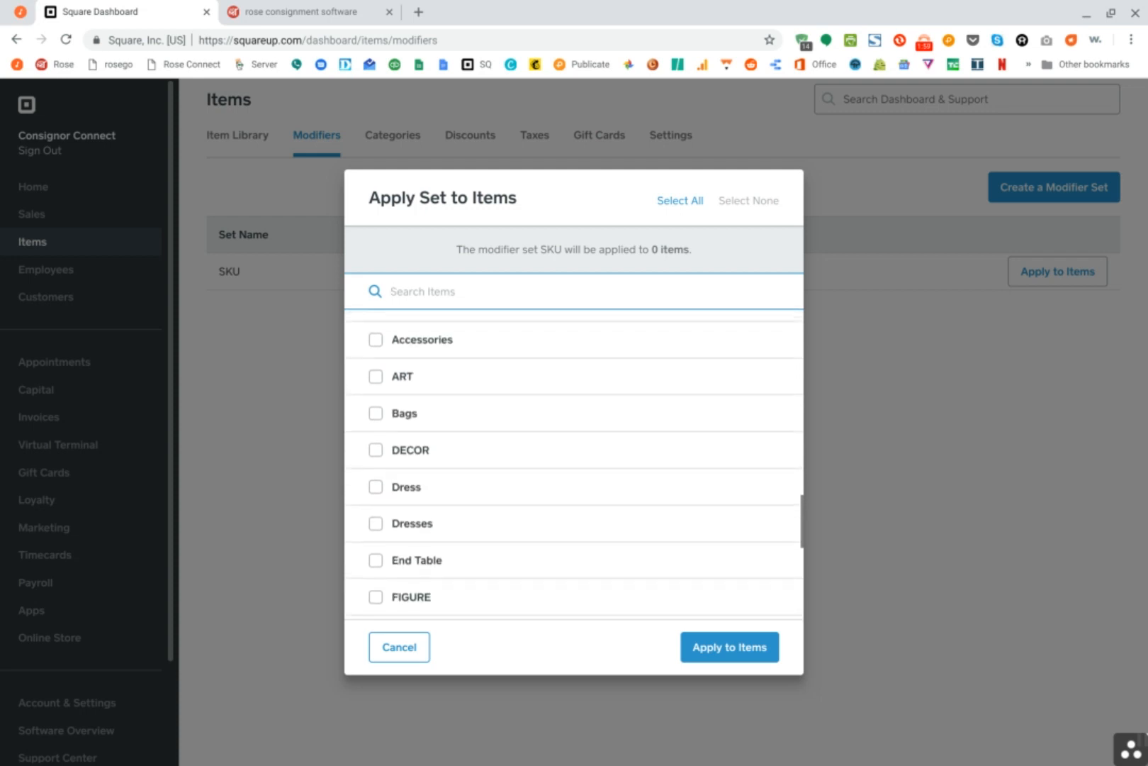
{"action": "scroll", "coordinate": [574, 461], "scroll_direction": "down", "scroll_amount": 1}
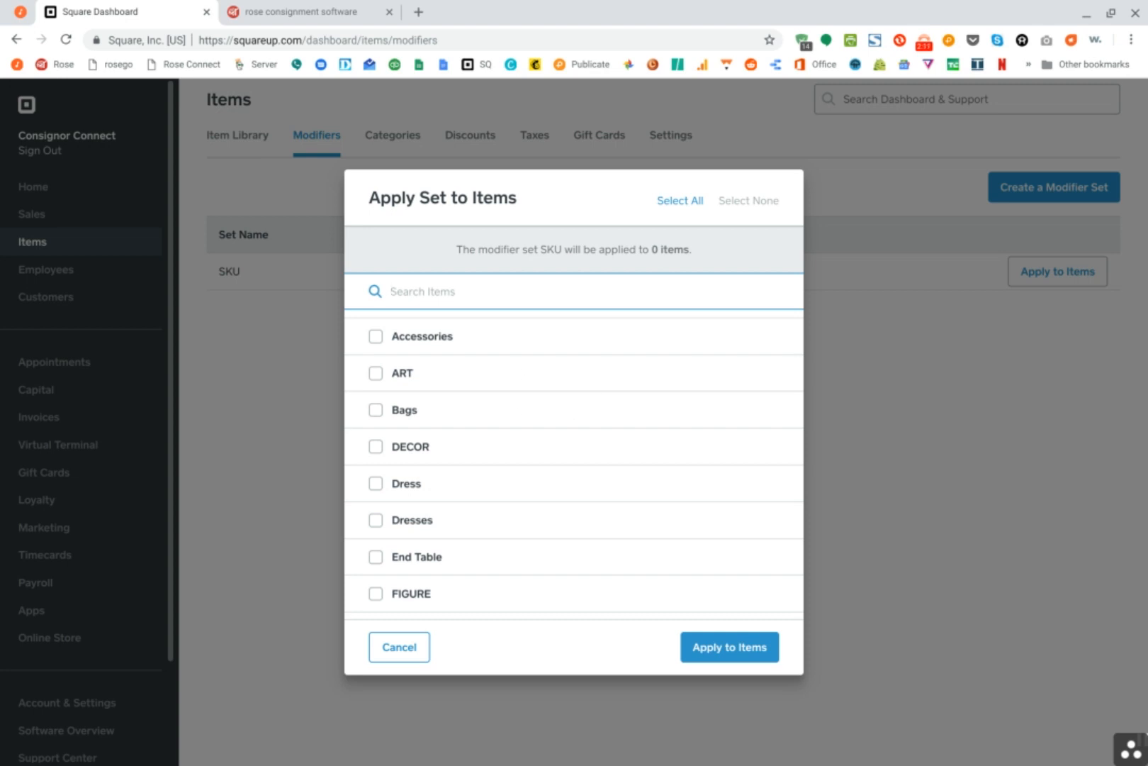
{"action": "left_click", "coordinate": [430, 342]}
{"action": "left_click", "coordinate": [420, 383]}
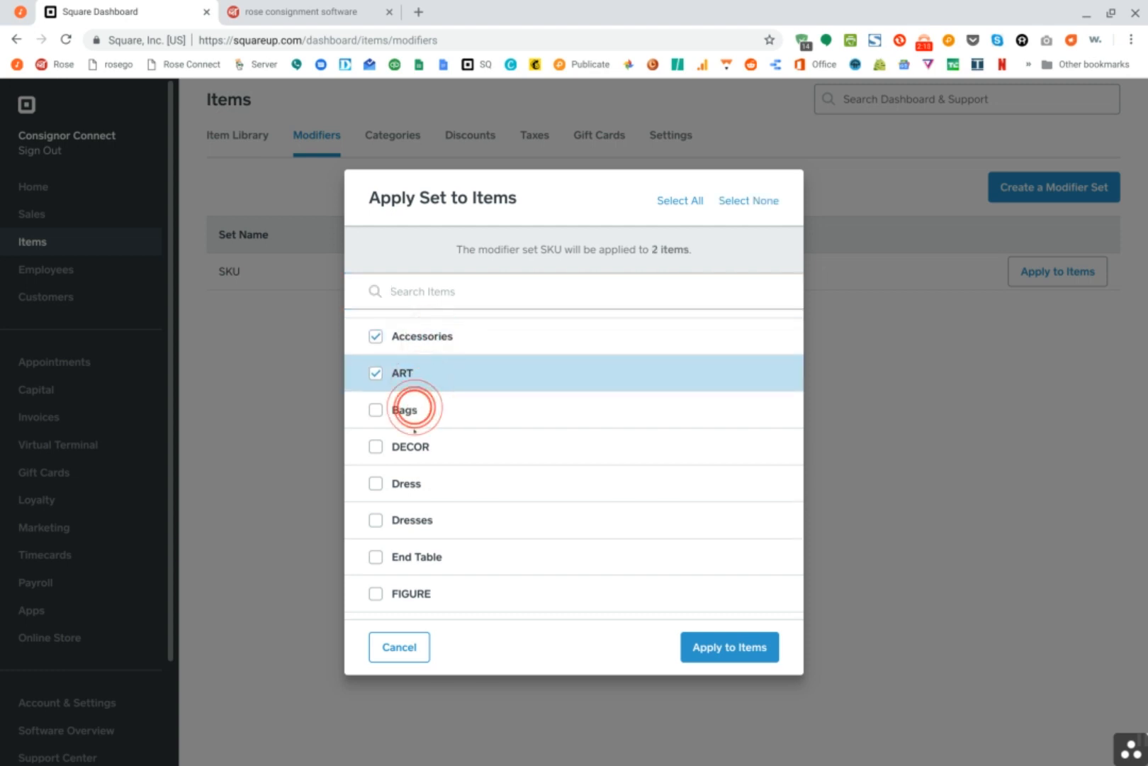
{"action": "left_click", "coordinate": [376, 410]}
{"action": "left_click", "coordinate": [376, 446]}
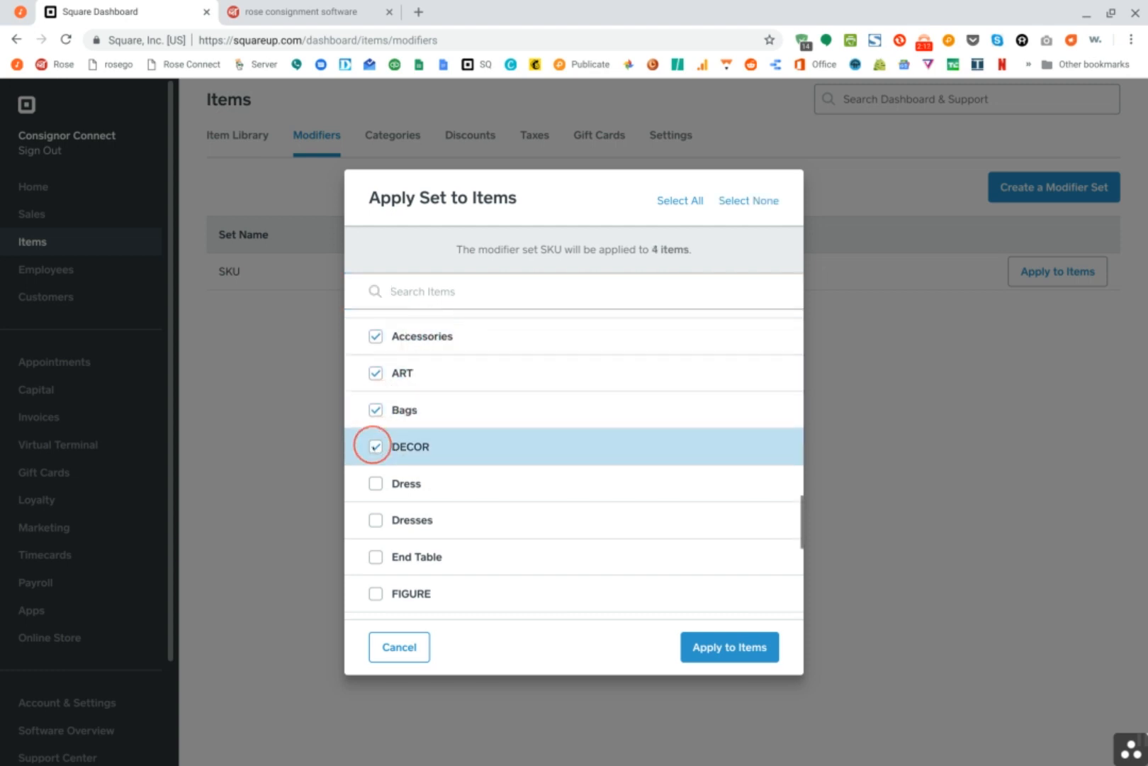
{"action": "left_click", "coordinate": [373, 483]}
{"action": "left_click", "coordinate": [374, 521]}
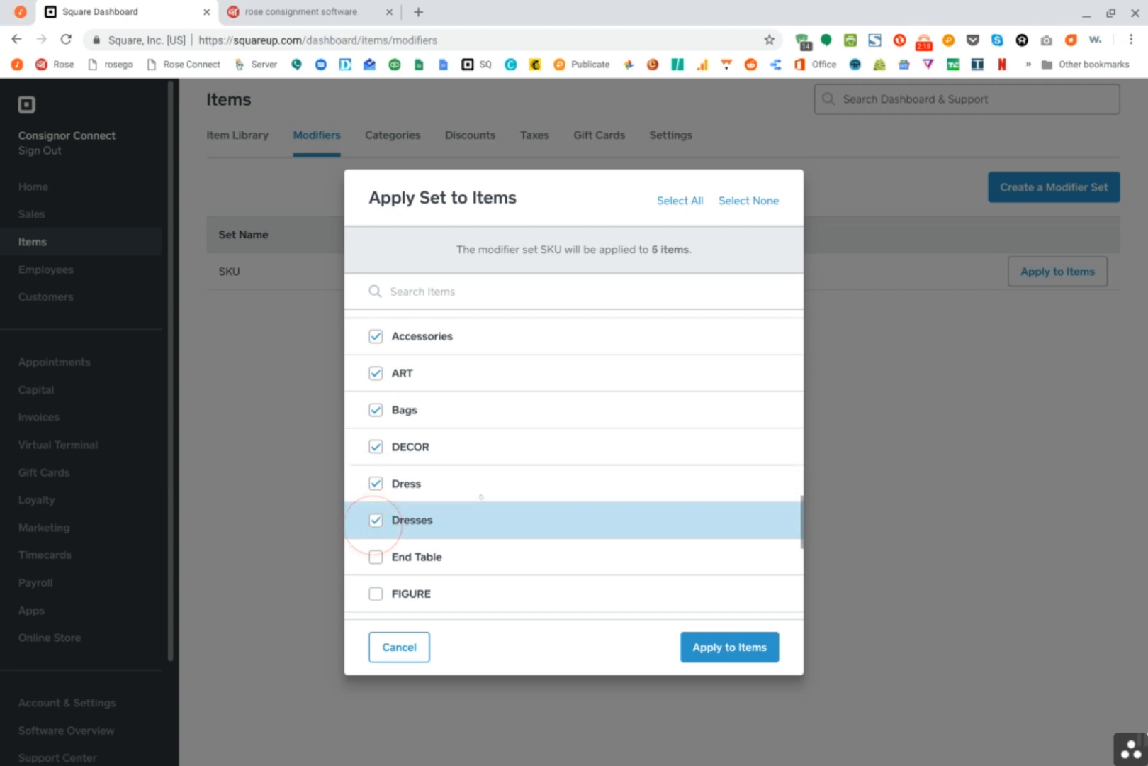
Add End Table, FIGURE, Hats, JEWELRY, LAMP, Purses and Scarves to the items selected for the SKU modifier set
{"action": "scroll", "coordinate": [479, 496], "scroll_direction": "down", "scroll_amount": 2}
{"action": "left_click", "coordinate": [375, 442]}
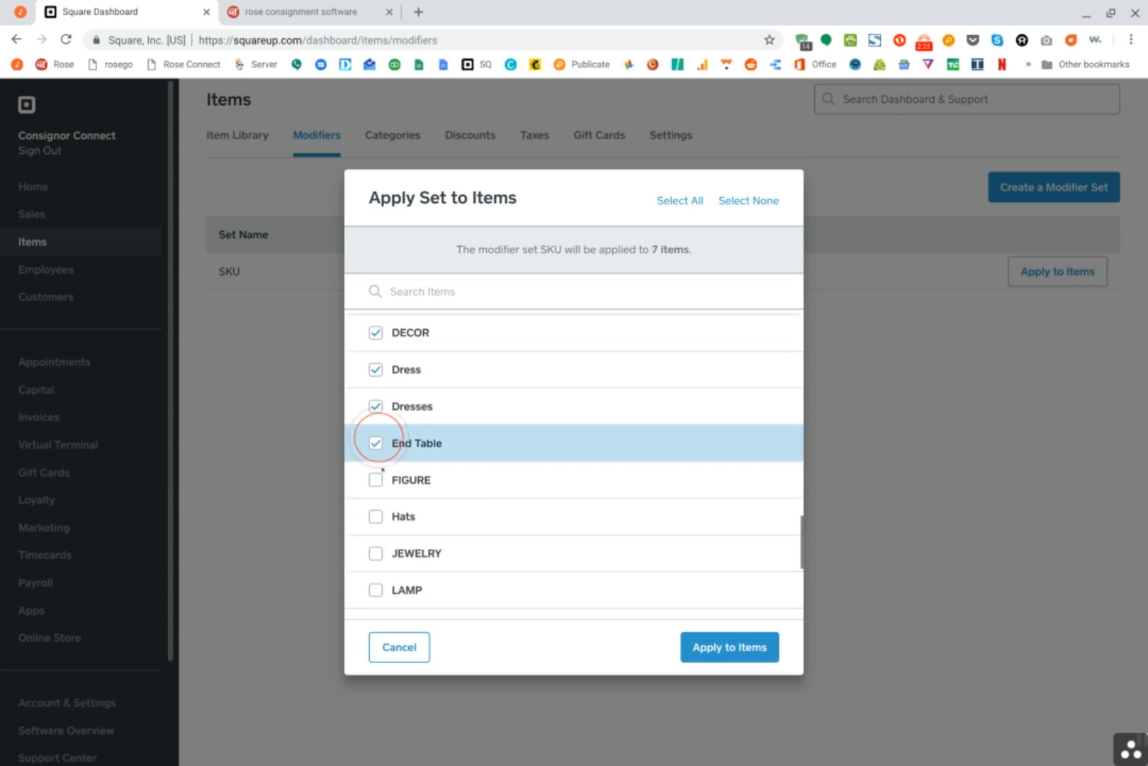
{"action": "left_click", "coordinate": [375, 479]}
{"action": "scroll", "coordinate": [375, 480], "scroll_direction": "down", "scroll_amount": 2}
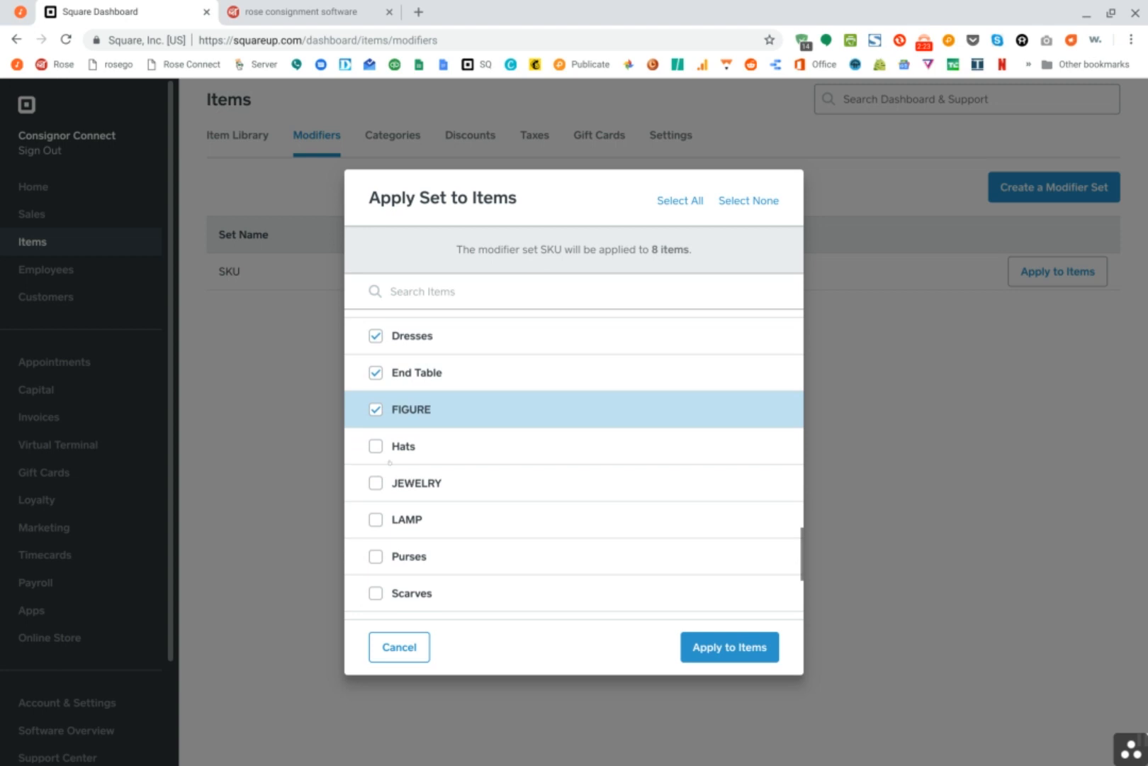
{"action": "left_click", "coordinate": [376, 446]}
{"action": "scroll", "coordinate": [375, 446], "scroll_direction": "down", "scroll_amount": 1}
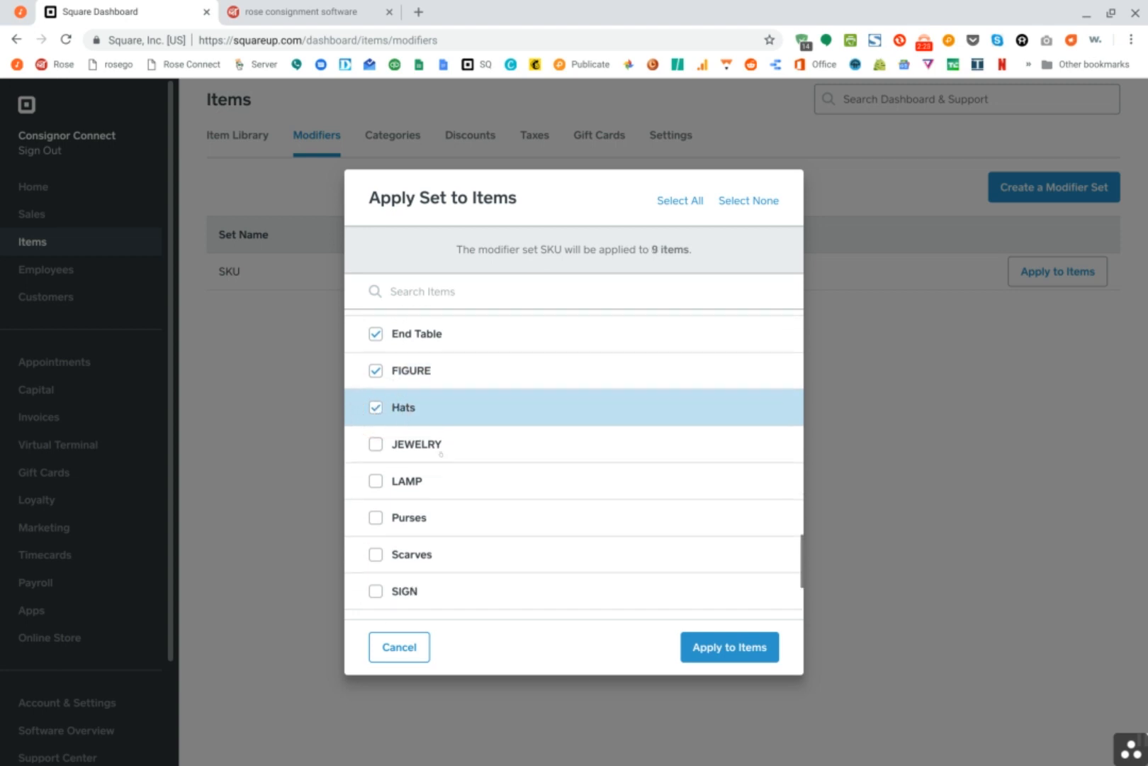
{"action": "left_click", "coordinate": [375, 437]}
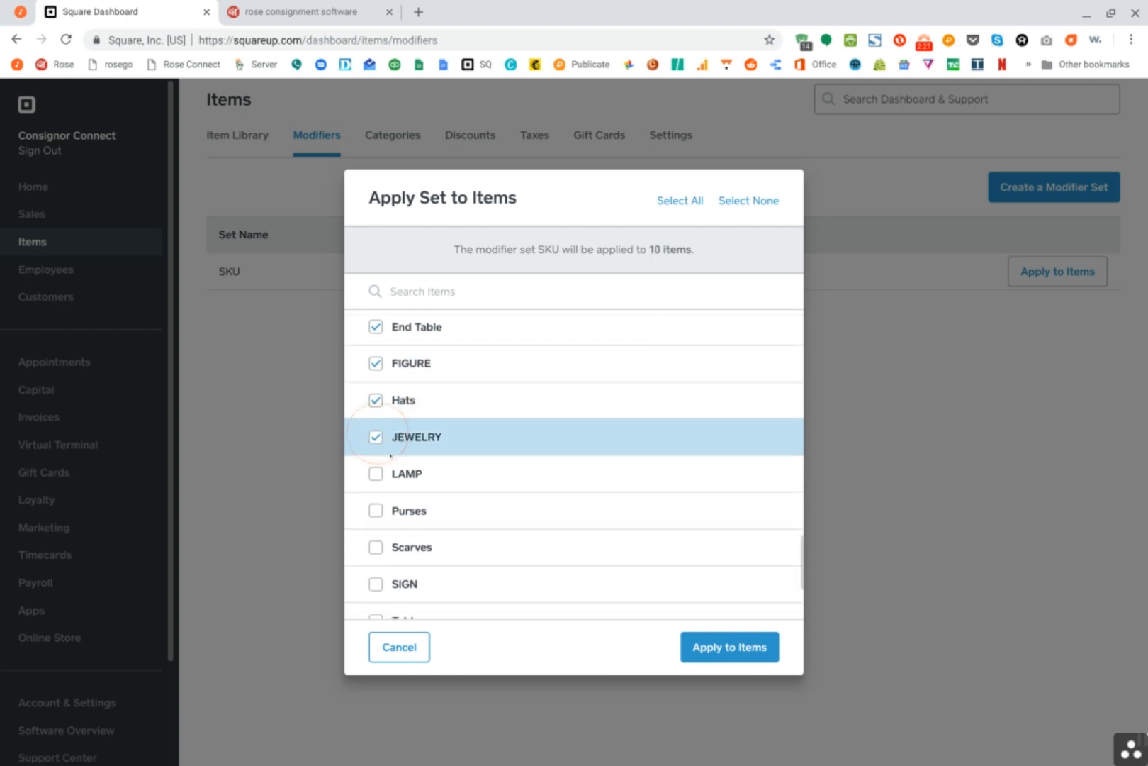
{"action": "left_click", "coordinate": [376, 473]}
{"action": "left_click", "coordinate": [376, 509]}
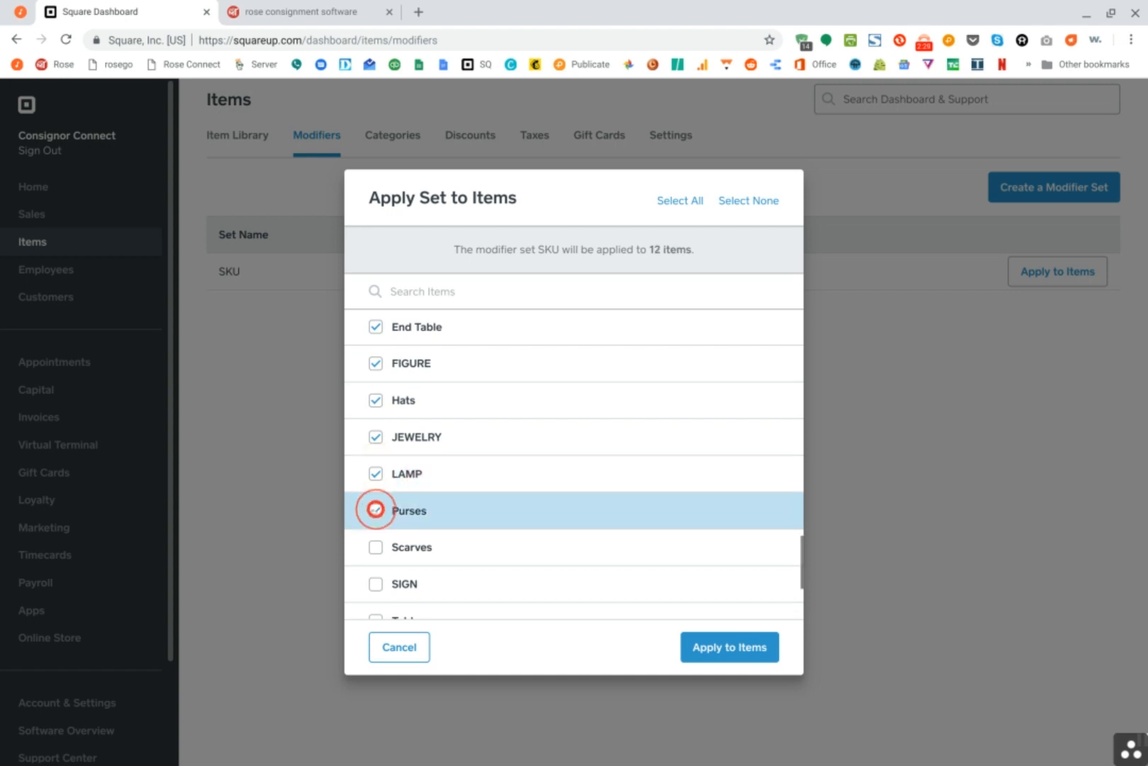
{"action": "left_click", "coordinate": [371, 539]}
Also select SIGN, Table, TOY, Wedding Dress, Women's Bottom and Women's Top for the SKU modifier set, and review the item selection
{"action": "scroll", "coordinate": [374, 525], "scroll_direction": "down", "scroll_amount": 2}
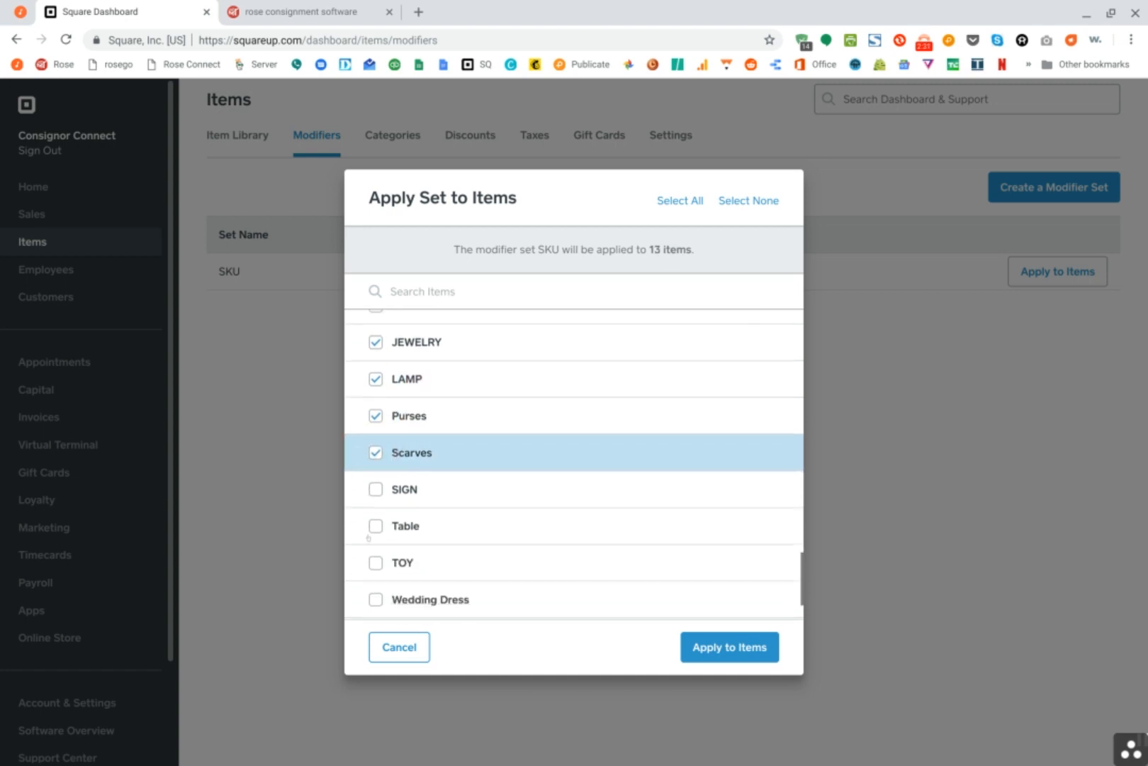
{"action": "left_click", "coordinate": [375, 517]}
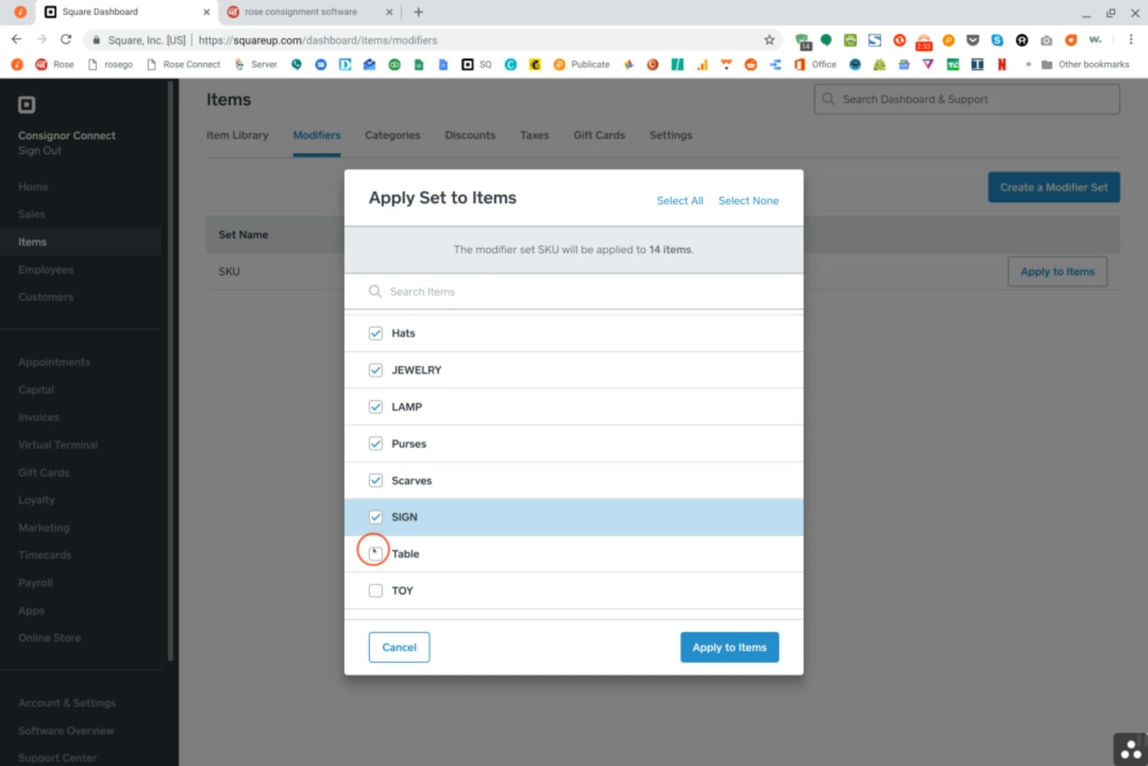
{"action": "left_click", "coordinate": [375, 589]}
{"action": "left_click", "coordinate": [375, 553]}
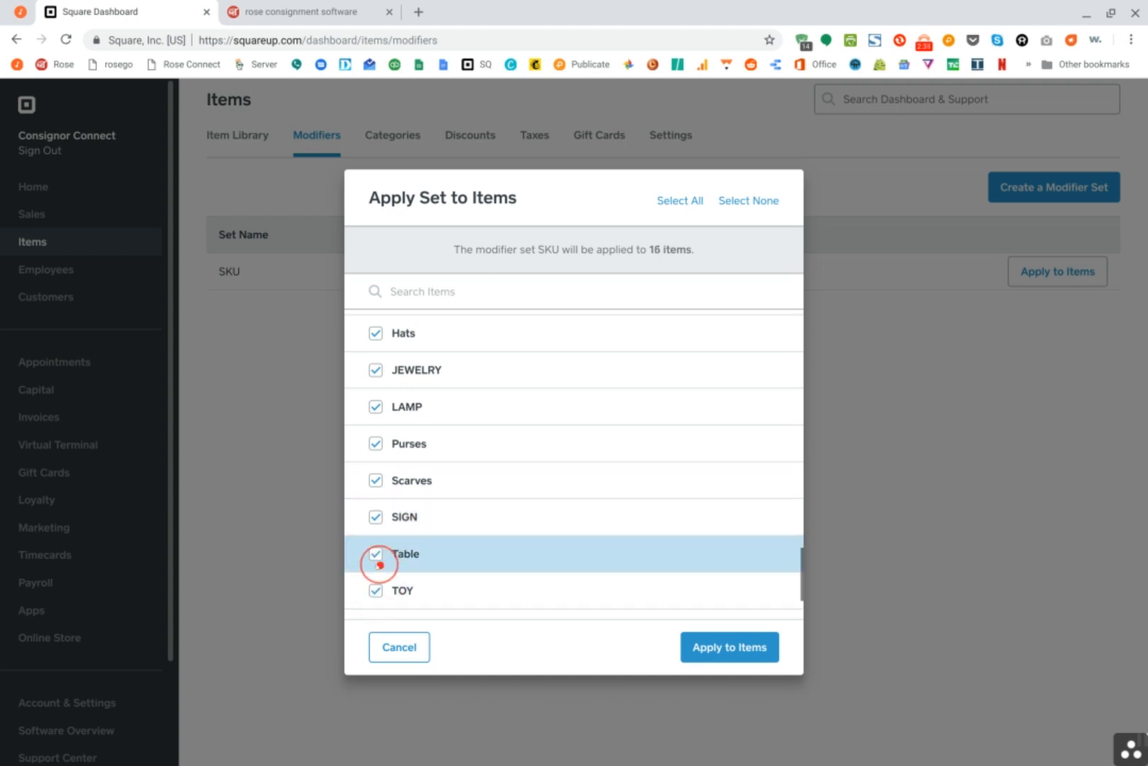
{"action": "scroll", "coordinate": [402, 549], "scroll_direction": "down", "scroll_amount": 3}
{"action": "left_click", "coordinate": [376, 526]}
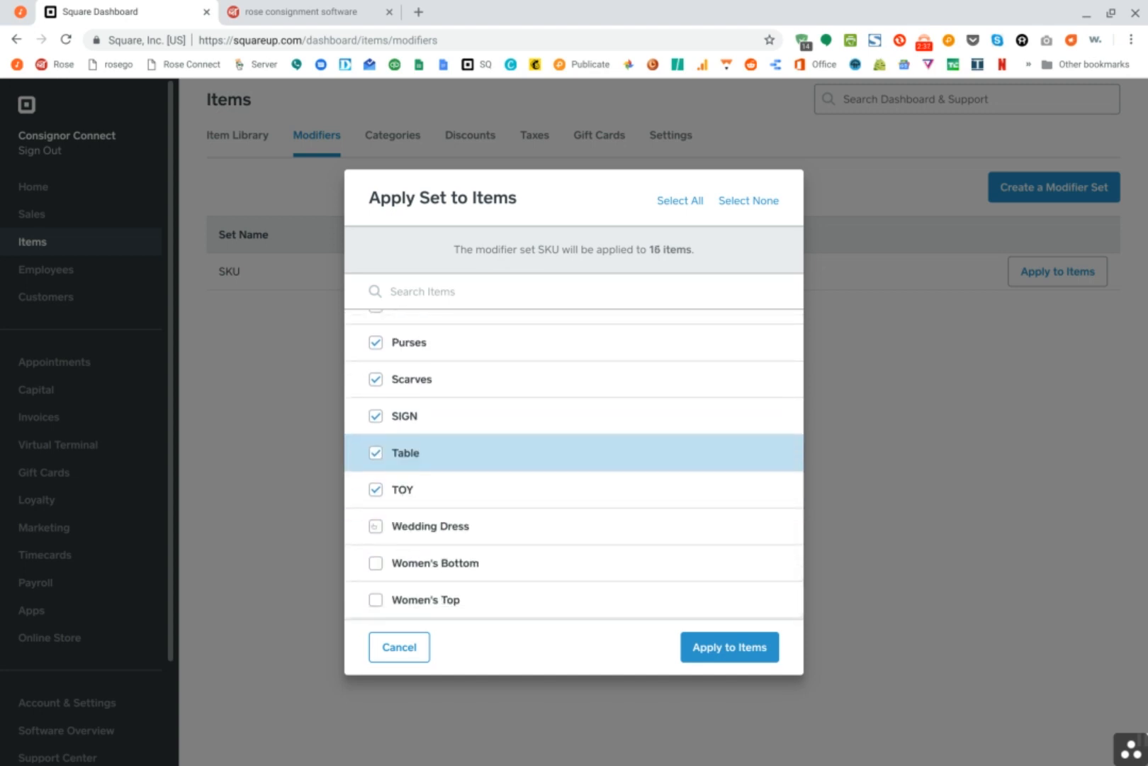
{"action": "left_click", "coordinate": [376, 562]}
{"action": "left_click", "coordinate": [375, 599]}
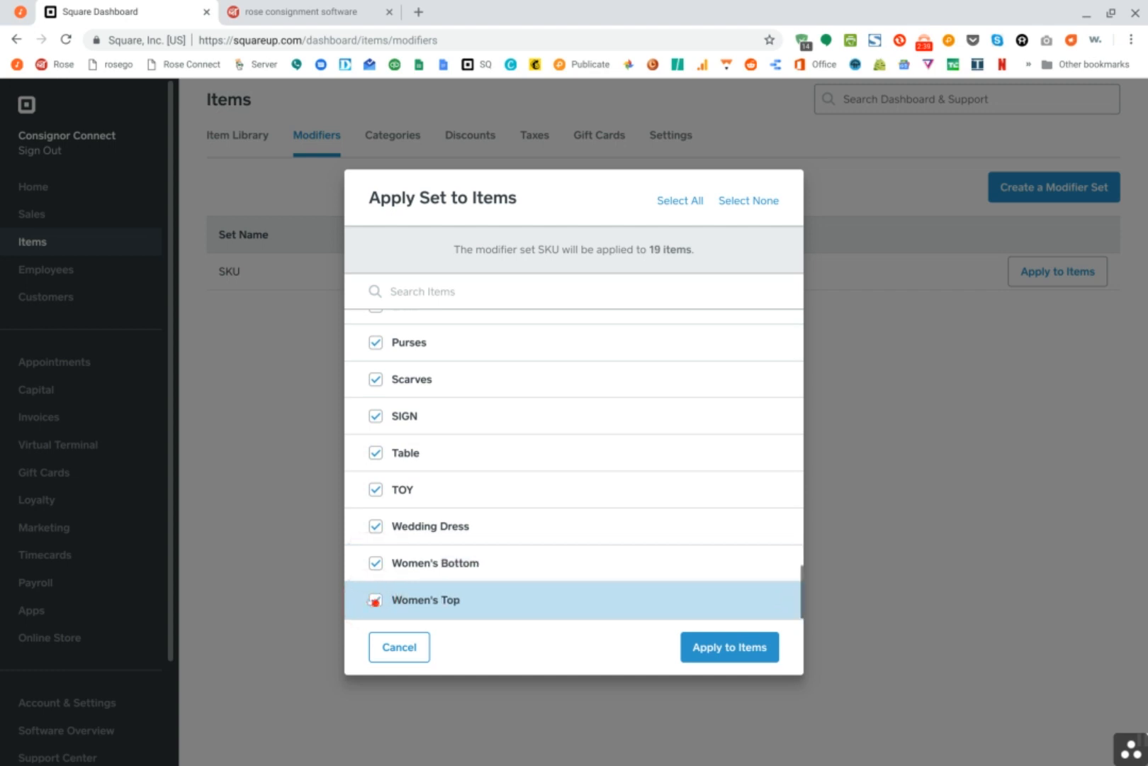
{"action": "scroll", "coordinate": [616, 384], "scroll_direction": "up", "scroll_amount": 5}
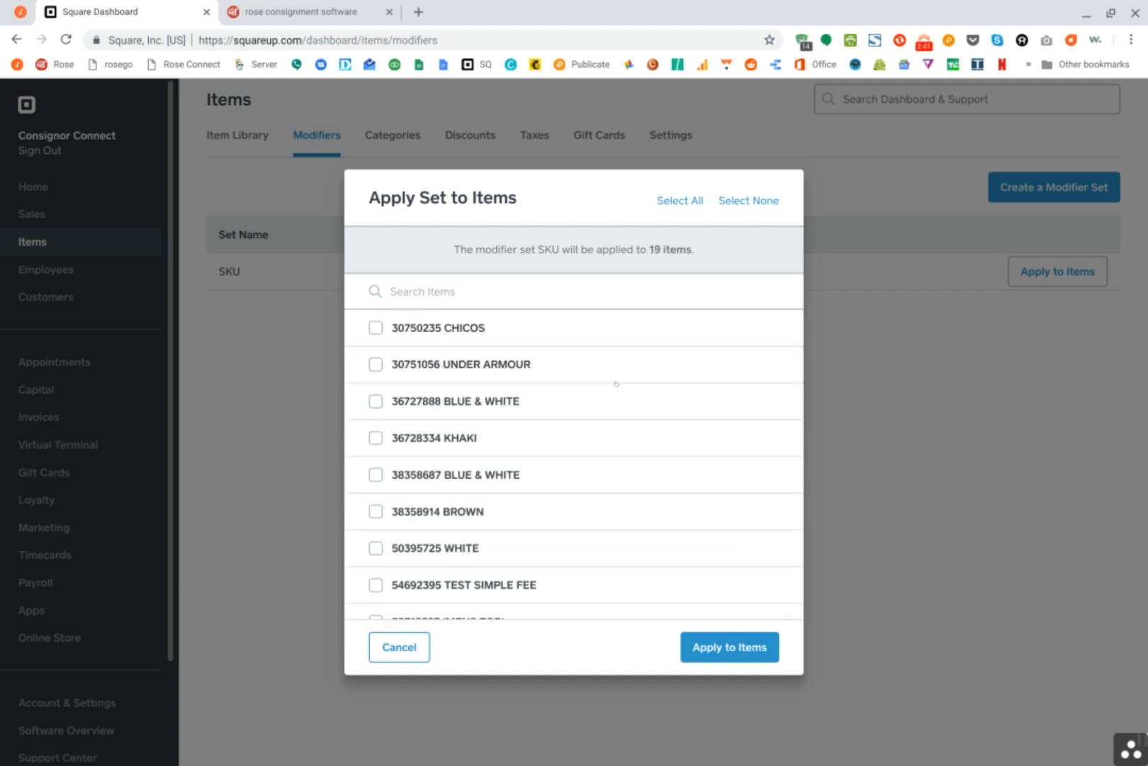
{"action": "scroll", "coordinate": [477, 425], "scroll_direction": "down", "scroll_amount": 5}
{"action": "scroll", "coordinate": [476, 426], "scroll_direction": "down", "scroll_amount": 3}
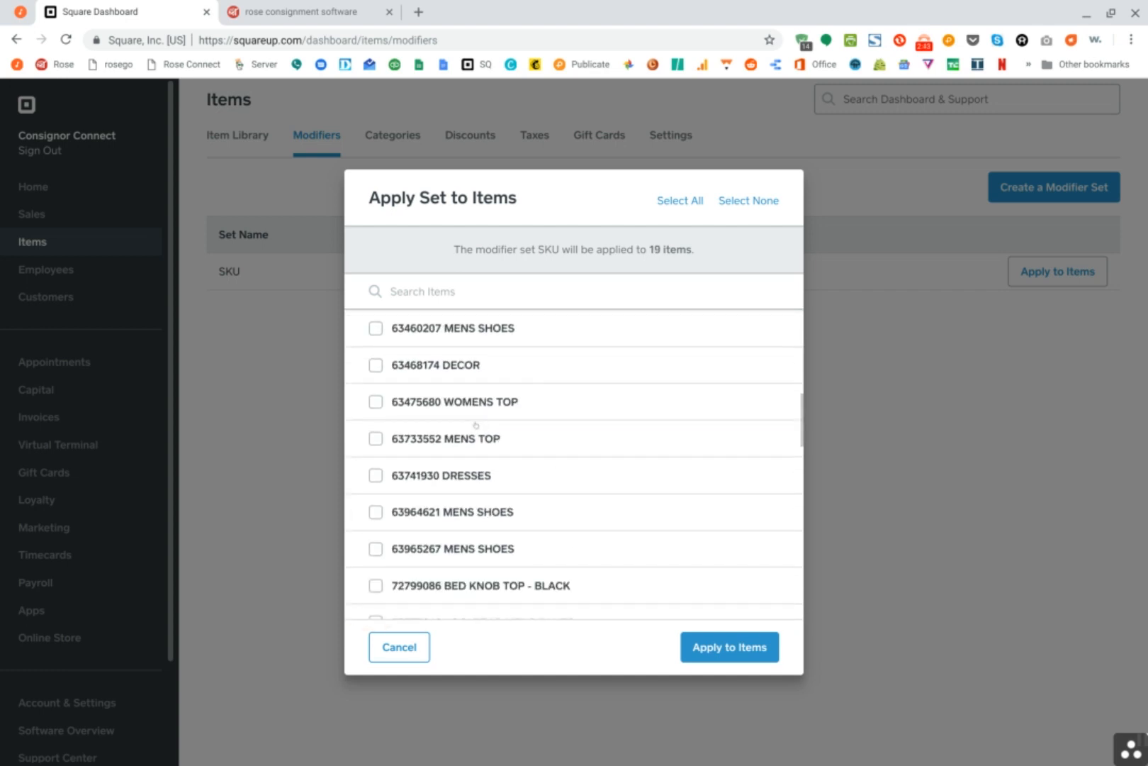
{"action": "scroll", "coordinate": [574, 464], "scroll_direction": "down", "scroll_amount": 8}
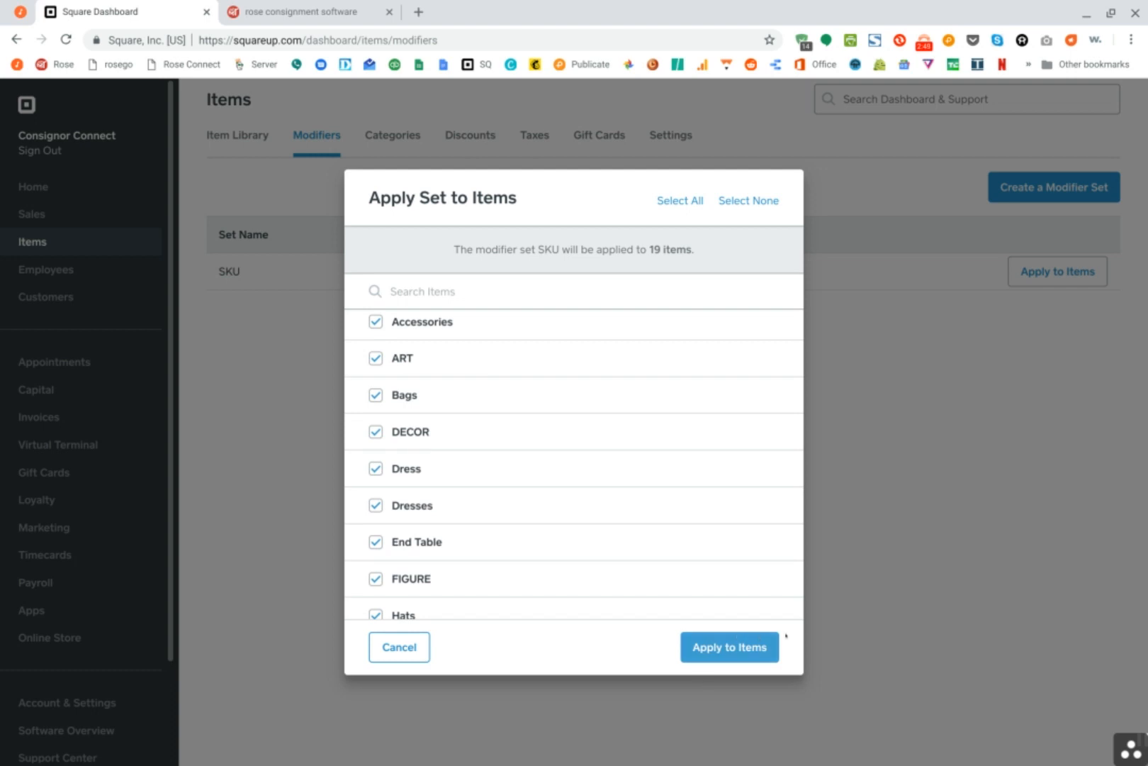
Apply the SKU modifier set to the selected items
{"action": "left_click", "coordinate": [720, 647]}
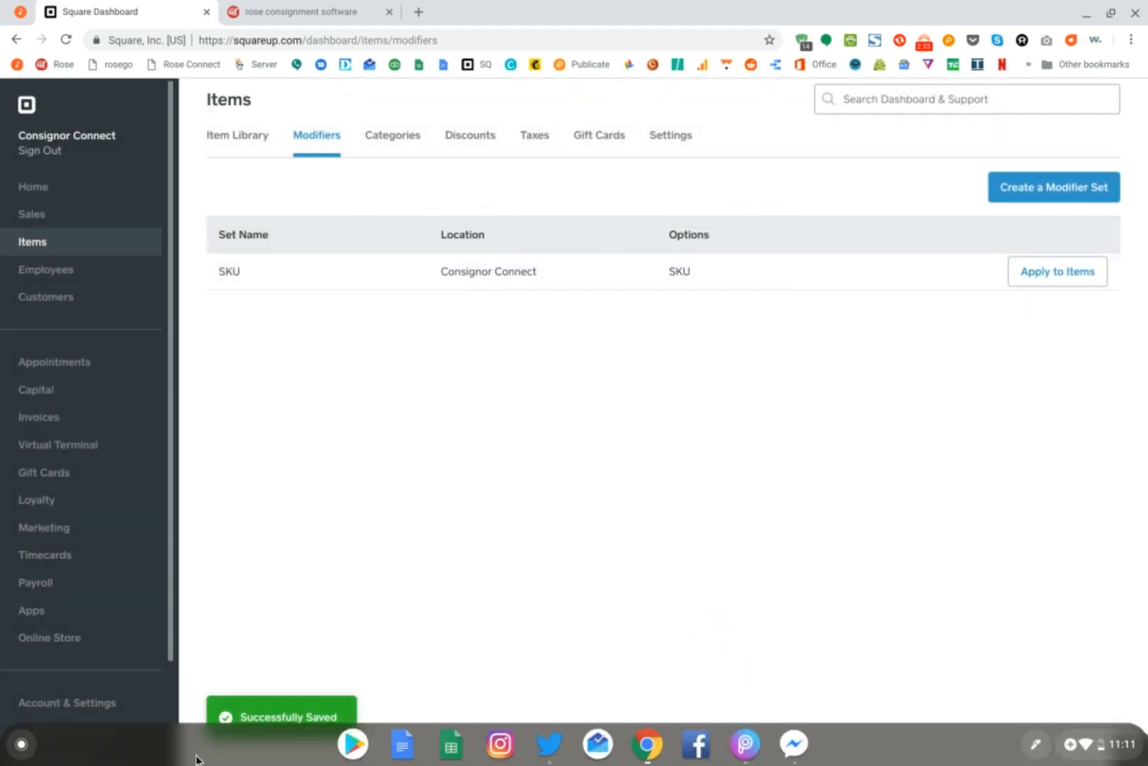
Switch to the Square point-of-sale app and clear all items from the current sale
{"action": "left_click", "coordinate": [21, 744]}
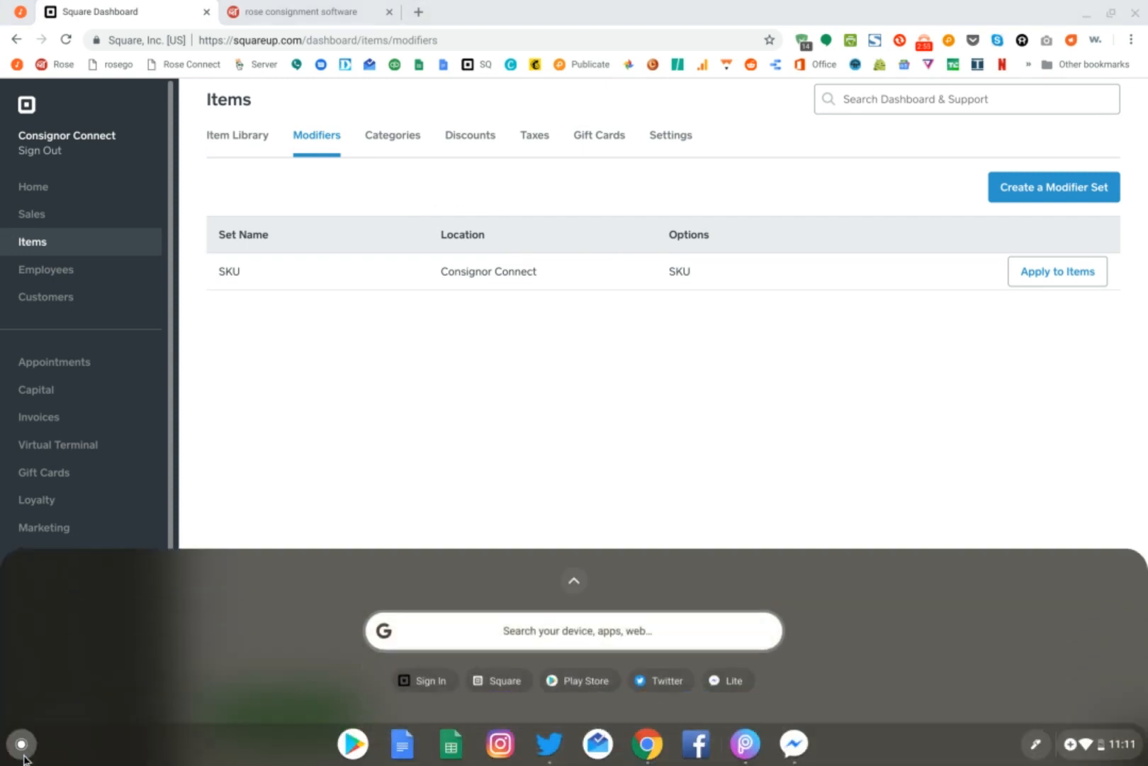
{"action": "left_click", "coordinate": [493, 681]}
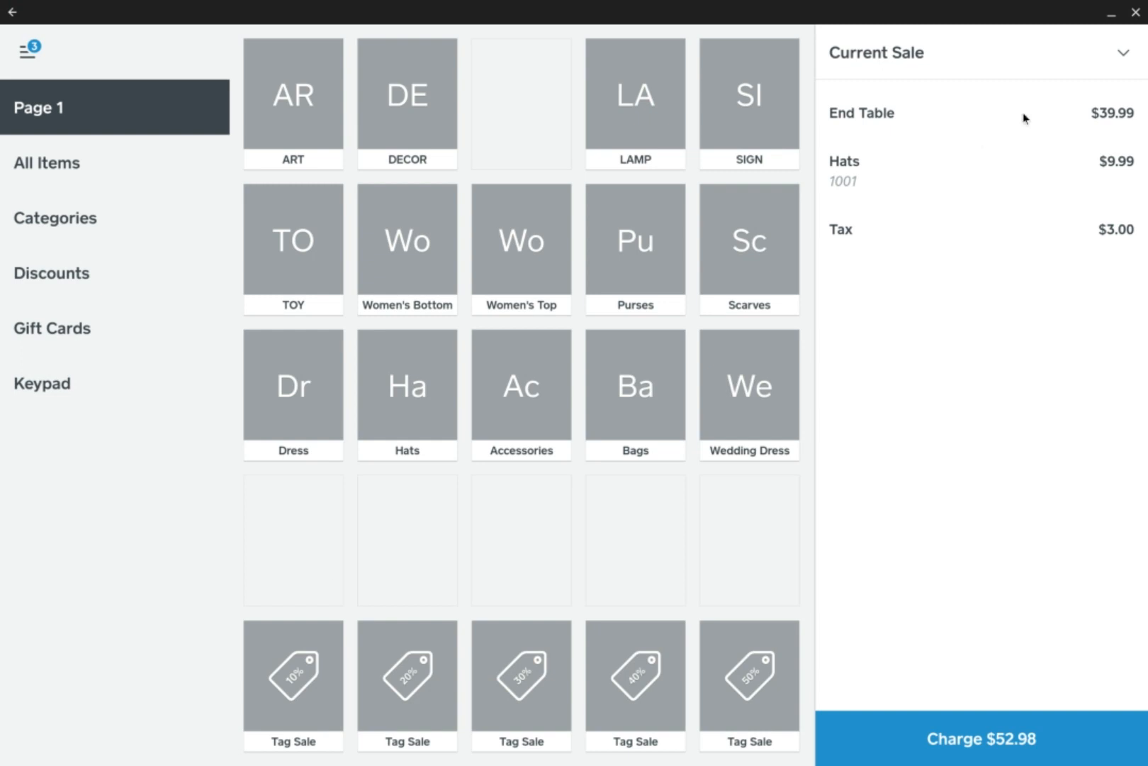
{"action": "left_click", "coordinate": [1126, 56]}
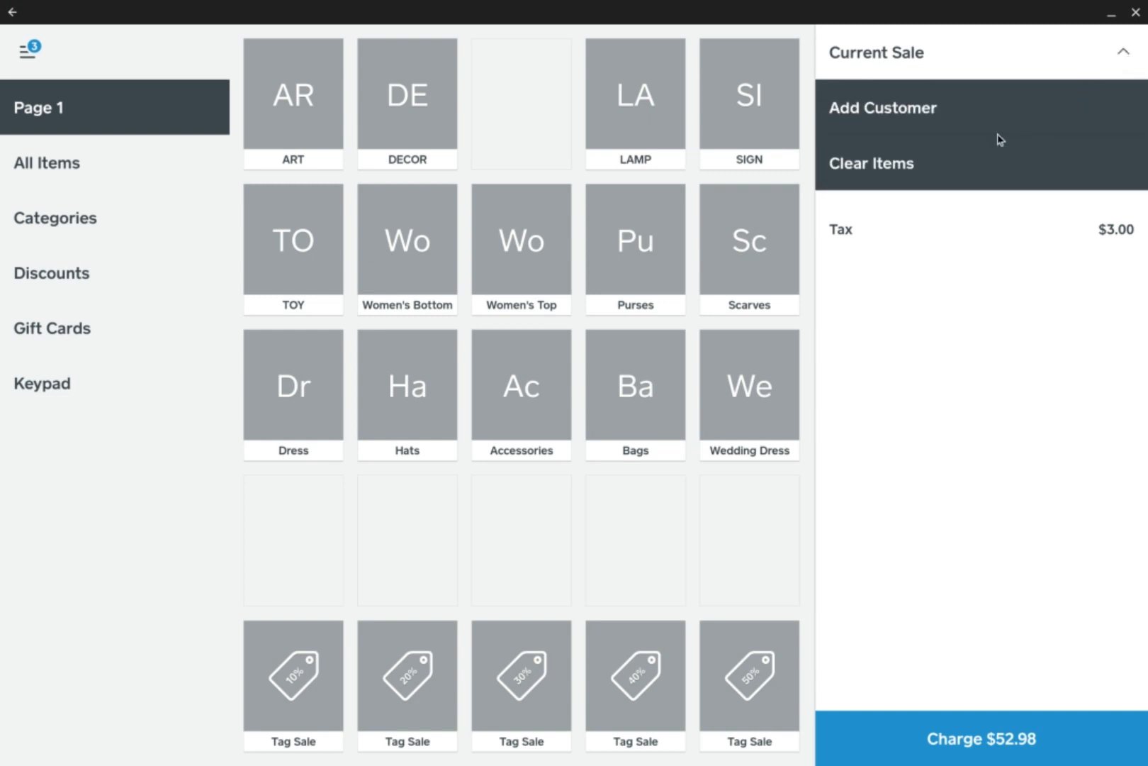
{"action": "left_click", "coordinate": [970, 163]}
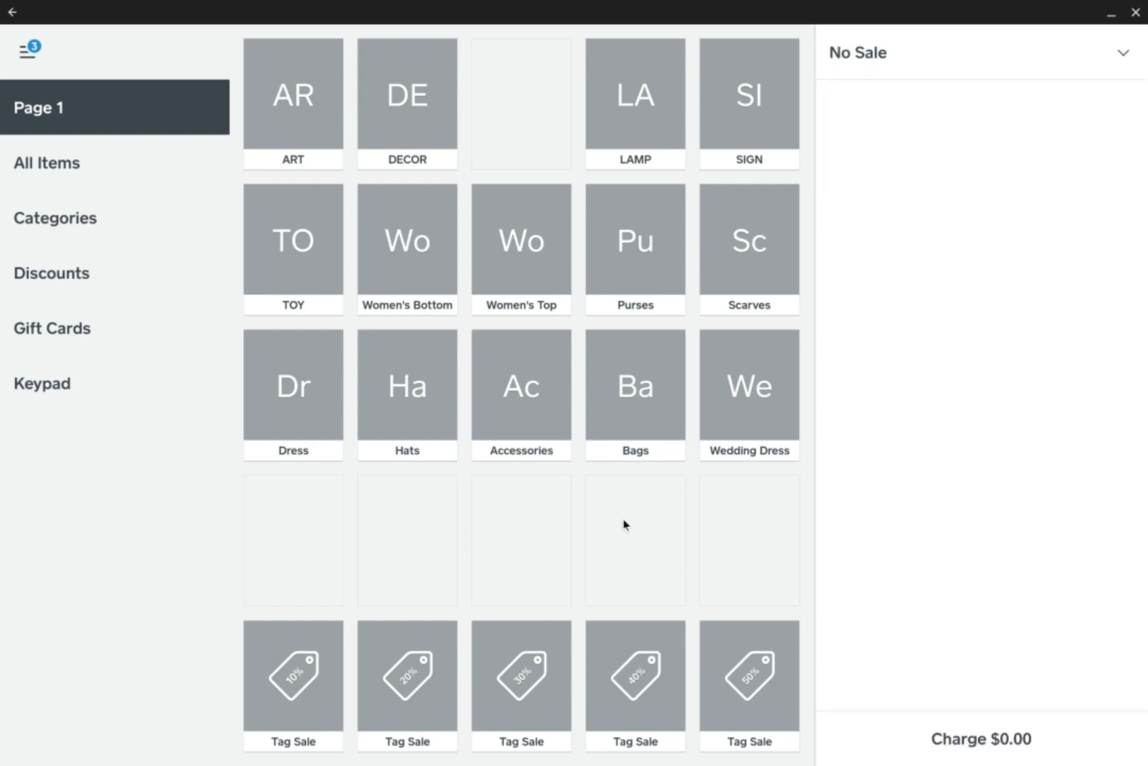
Add the END TABLE category to the first empty slot in the fourth row of the Page 1 item grid and finish editing
{"action": "left_click", "coordinate": [286, 543]}
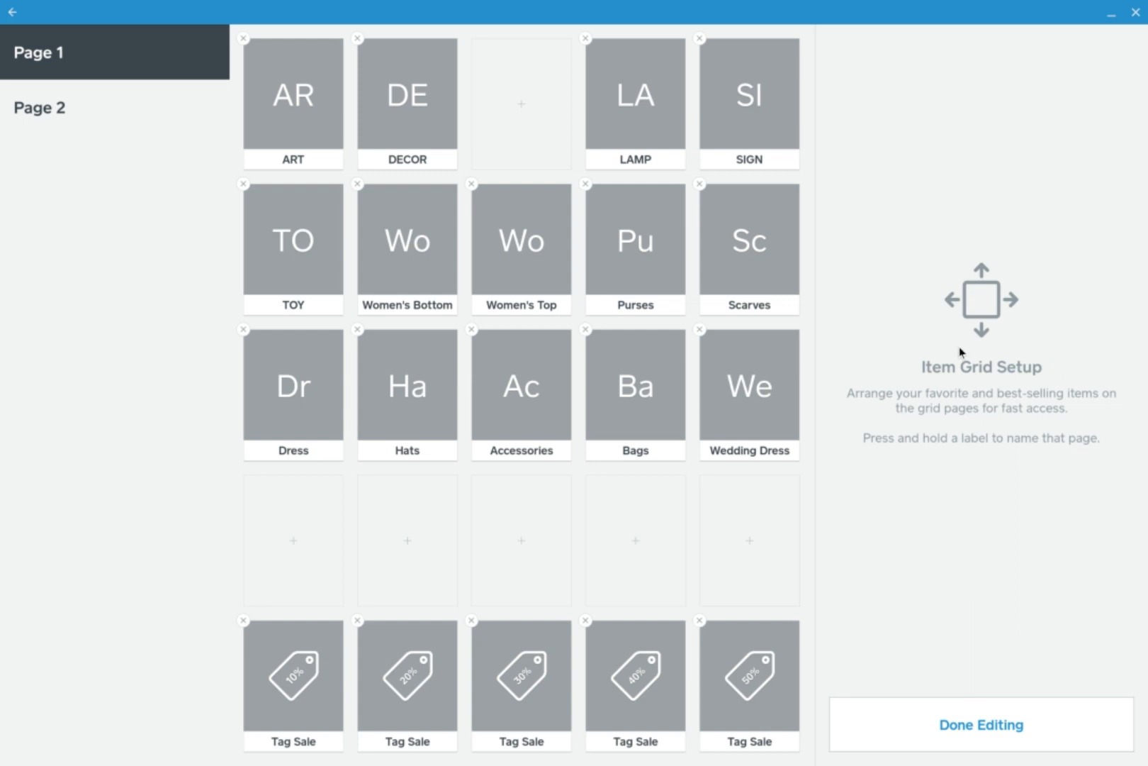
{"action": "left_click", "coordinate": [293, 545]}
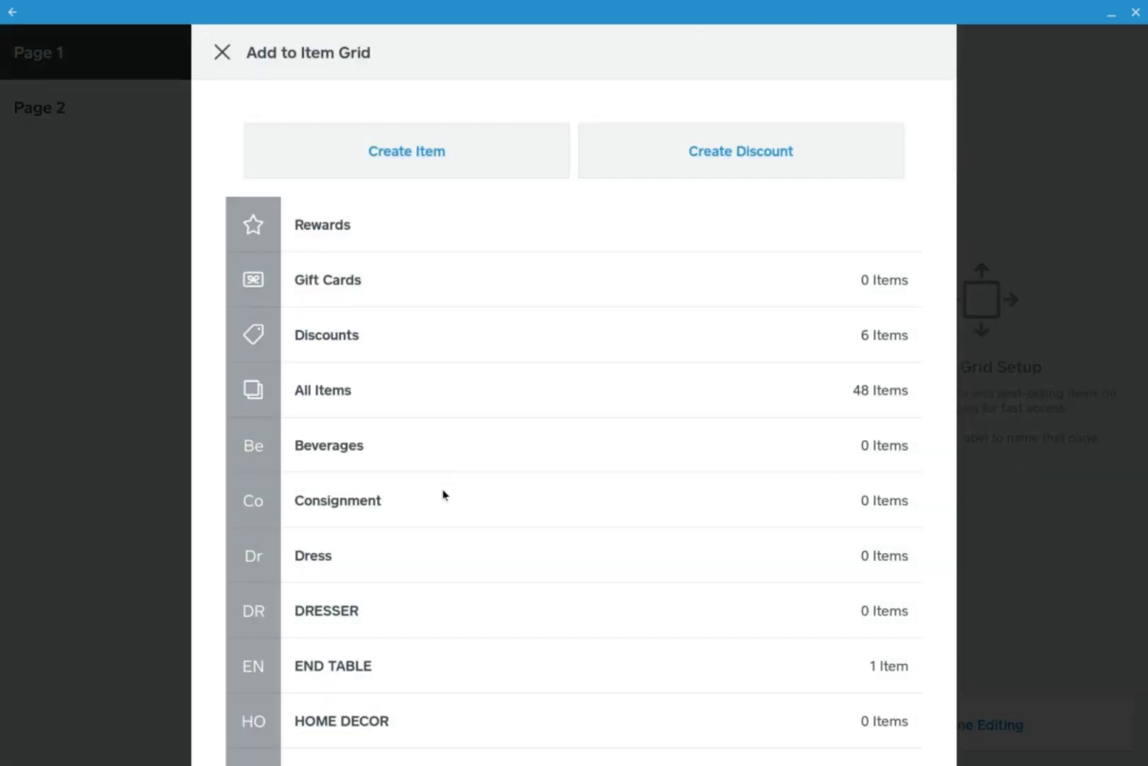
{"action": "scroll", "coordinate": [444, 495], "scroll_direction": "down", "scroll_amount": 1}
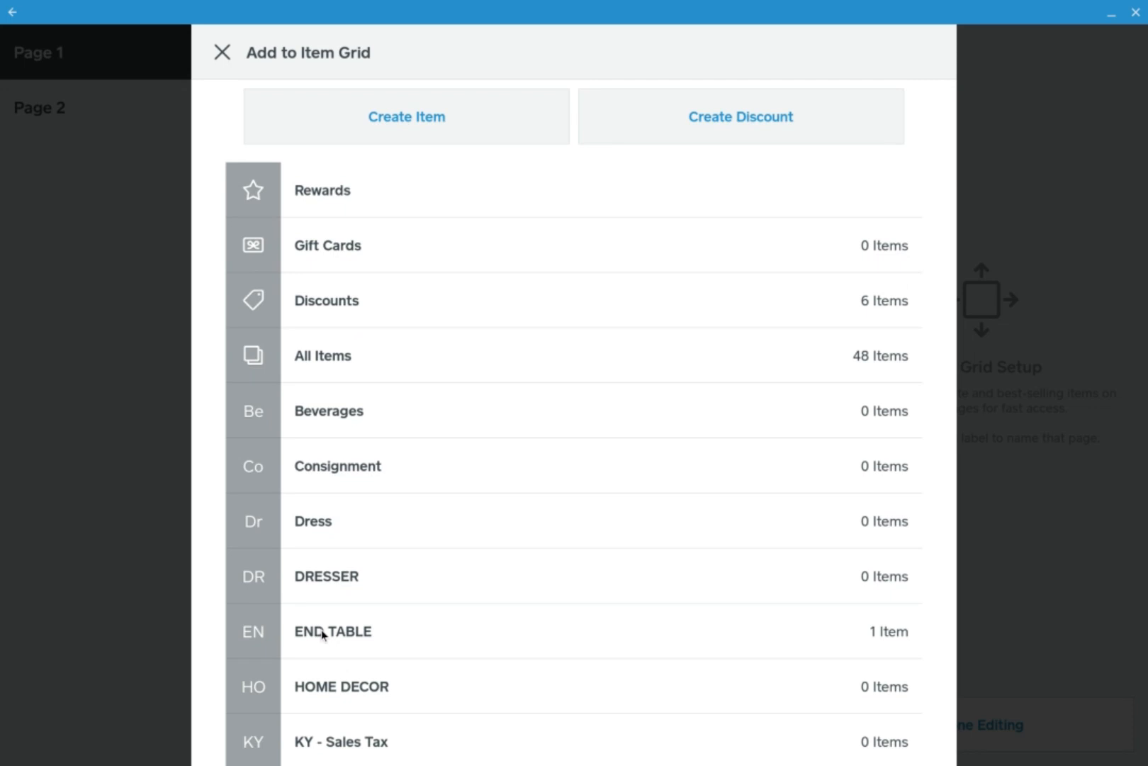
{"action": "scroll", "coordinate": [322, 633], "scroll_direction": "down", "scroll_amount": 10}
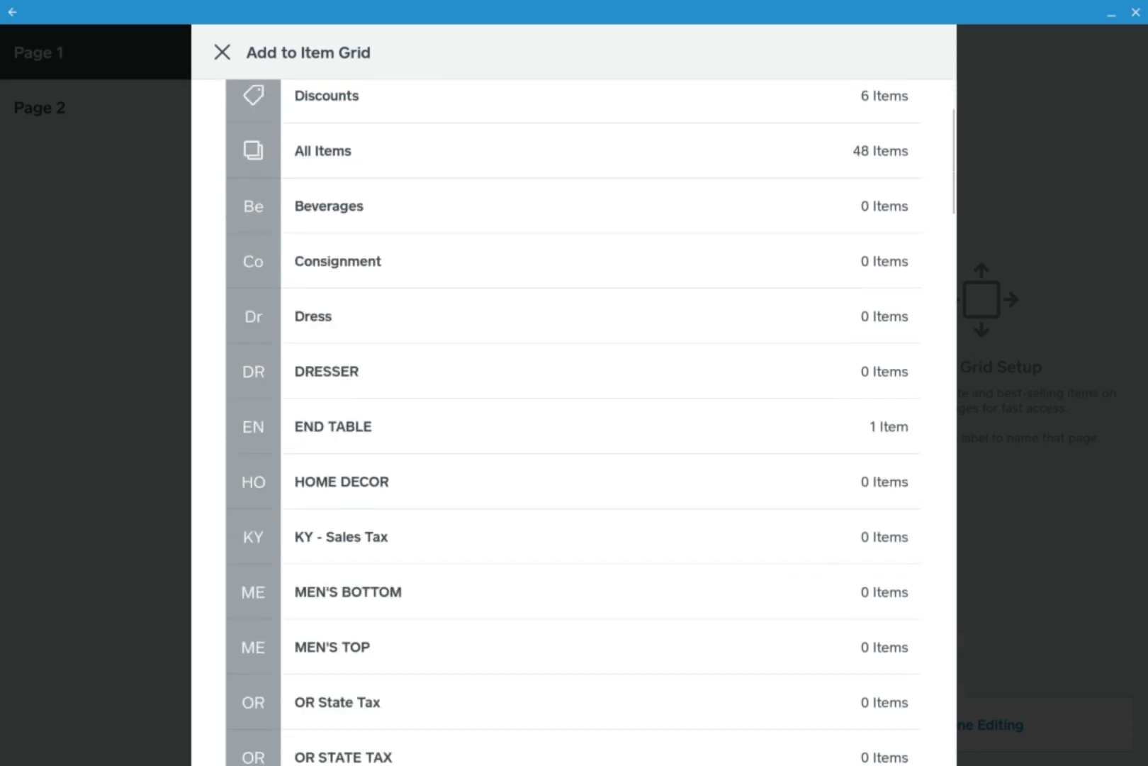
{"action": "scroll", "coordinate": [343, 611], "scroll_direction": "down", "scroll_amount": 4}
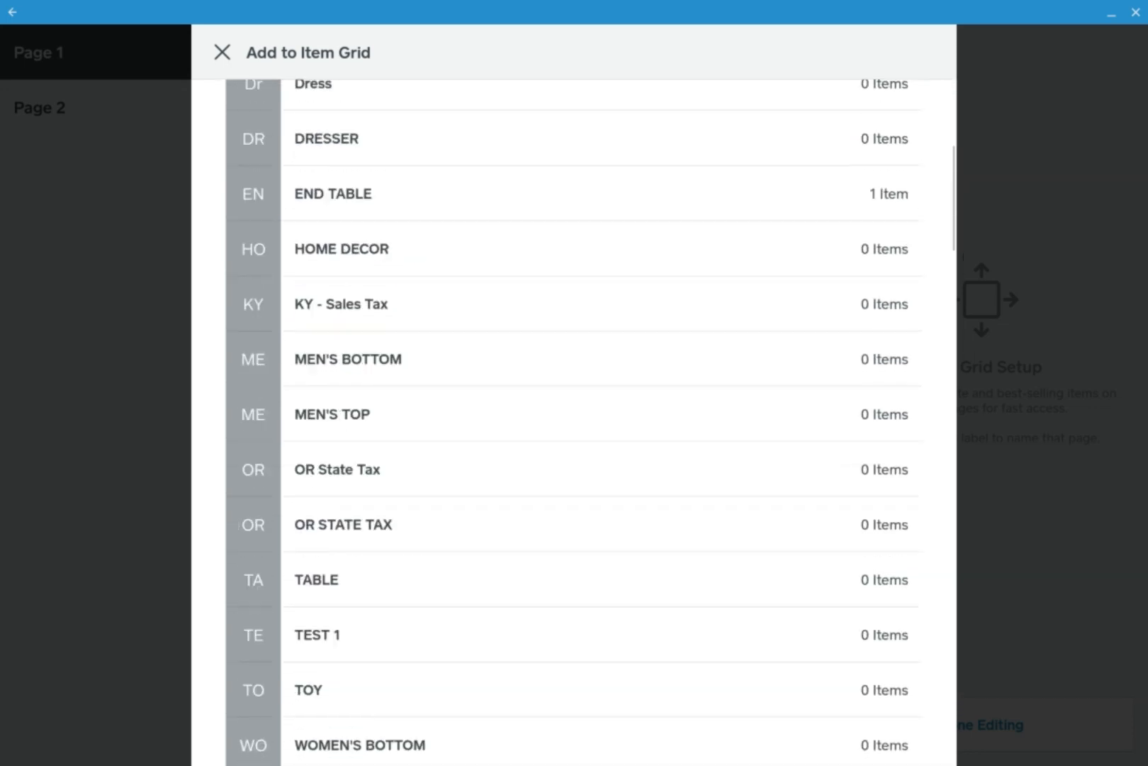
{"action": "scroll", "coordinate": [343, 611], "scroll_direction": "up", "scroll_amount": 14}
{"action": "left_click", "coordinate": [326, 659]}
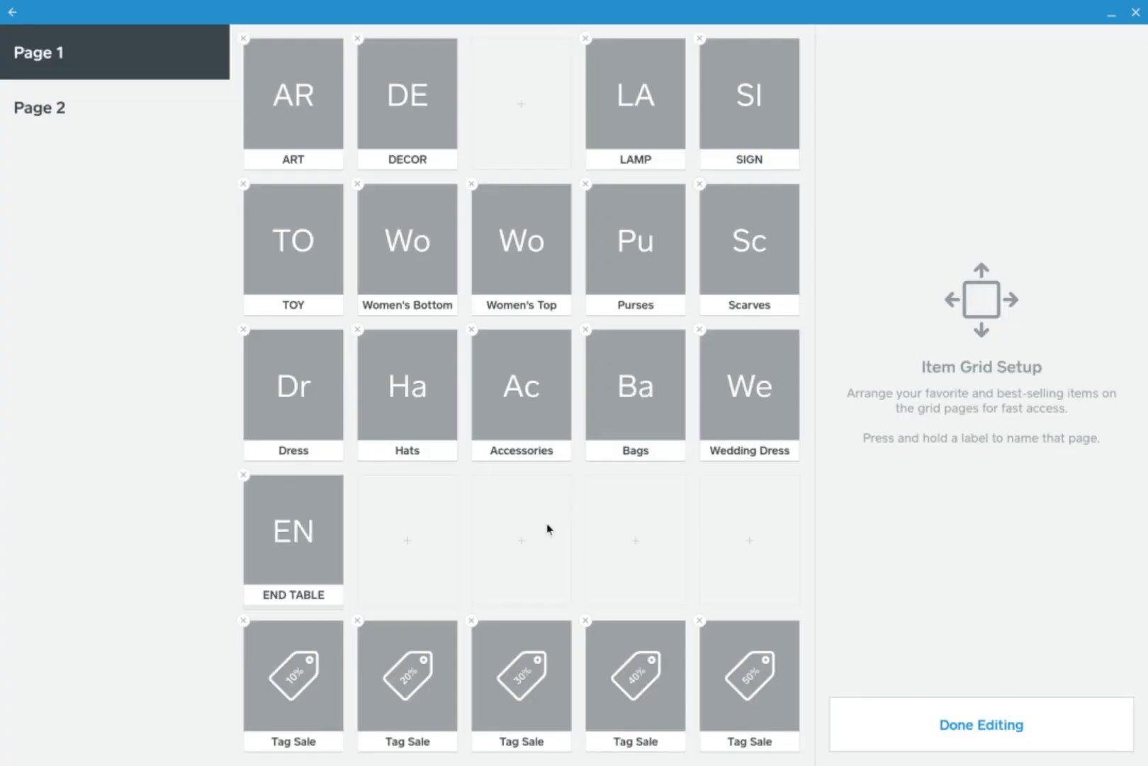
{"action": "left_click", "coordinate": [1012, 710]}
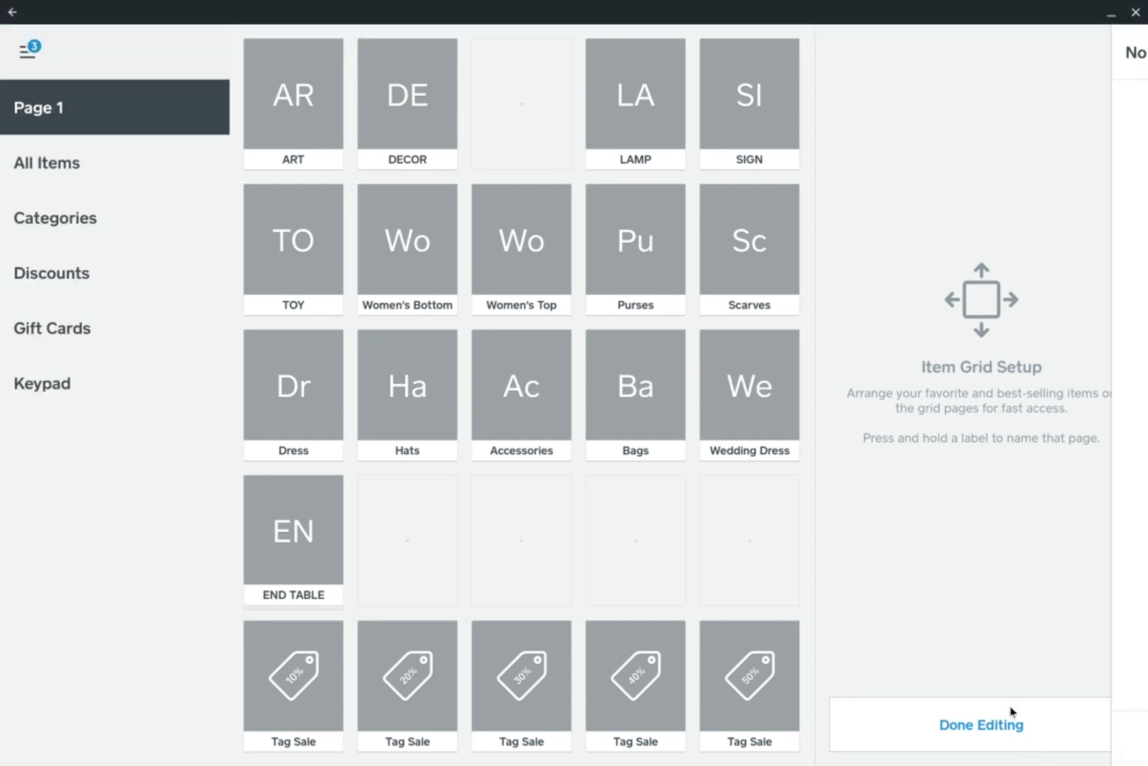
Choose End Table from the END TABLE category and set its price to $39.99
{"action": "left_click", "coordinate": [274, 518]}
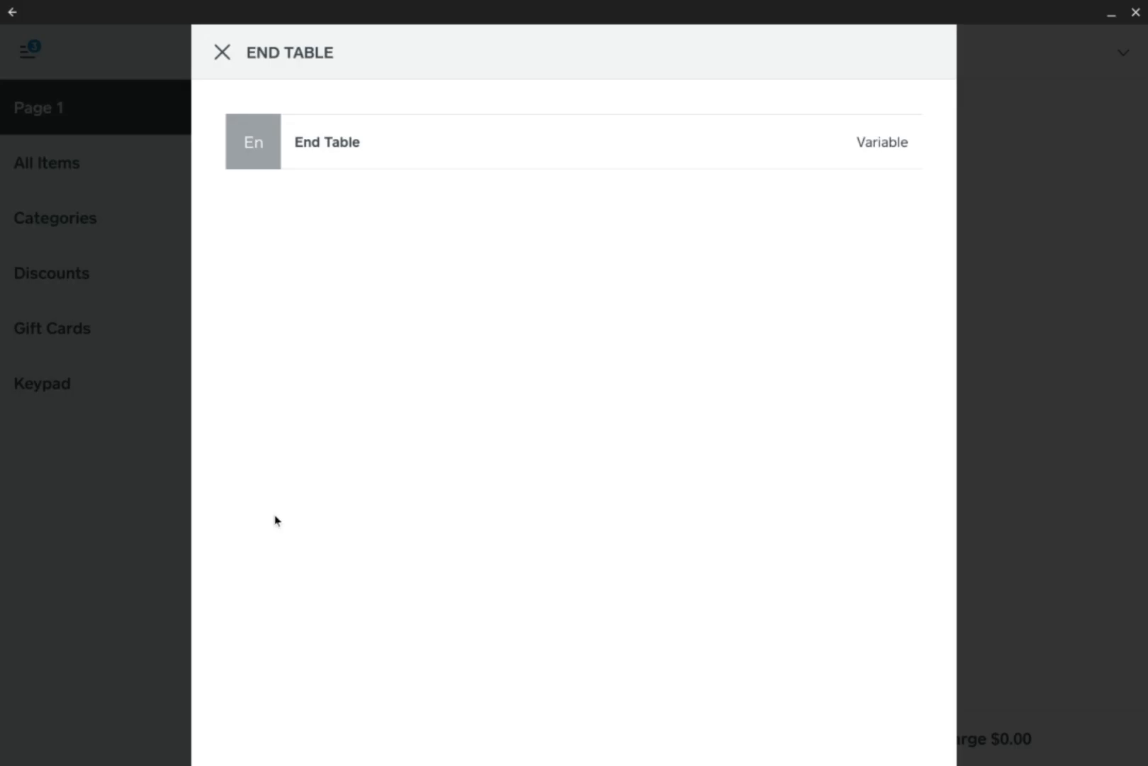
{"action": "left_click", "coordinate": [360, 145]}
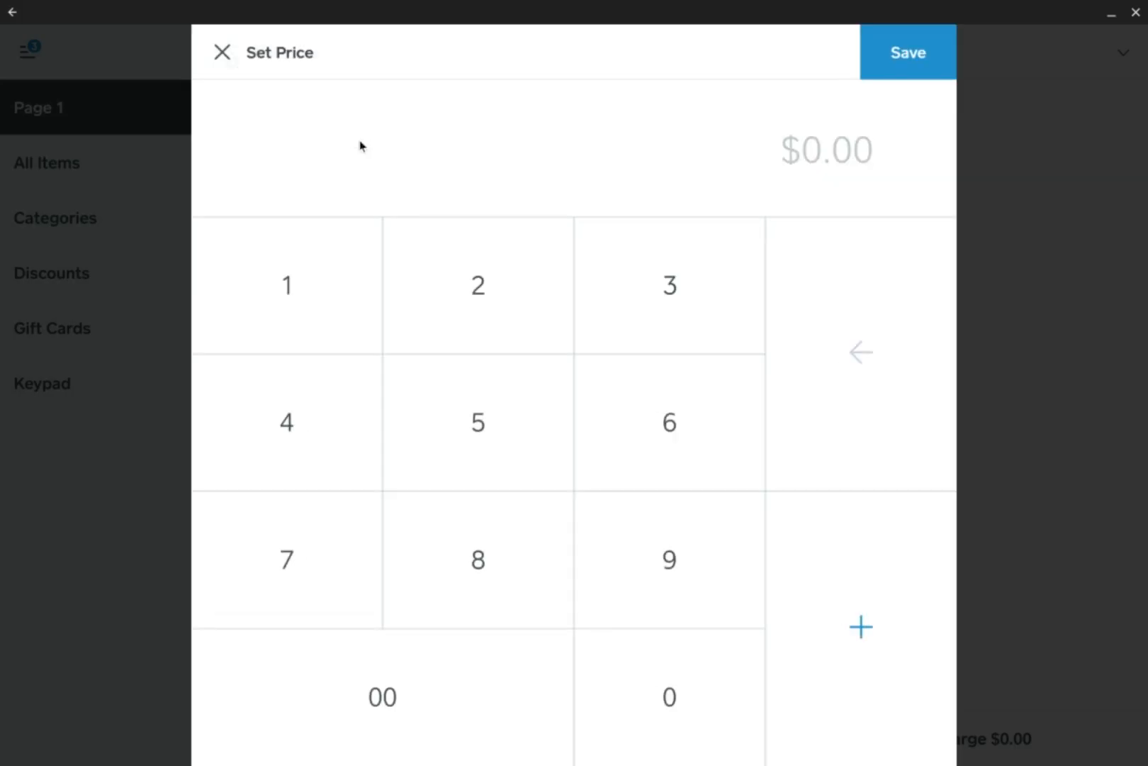
{"action": "left_click", "coordinate": [682, 309]}
{"action": "left_click", "coordinate": [669, 558]}
{"action": "left_click", "coordinate": [669, 559]}
{"action": "left_click", "coordinate": [669, 559]}
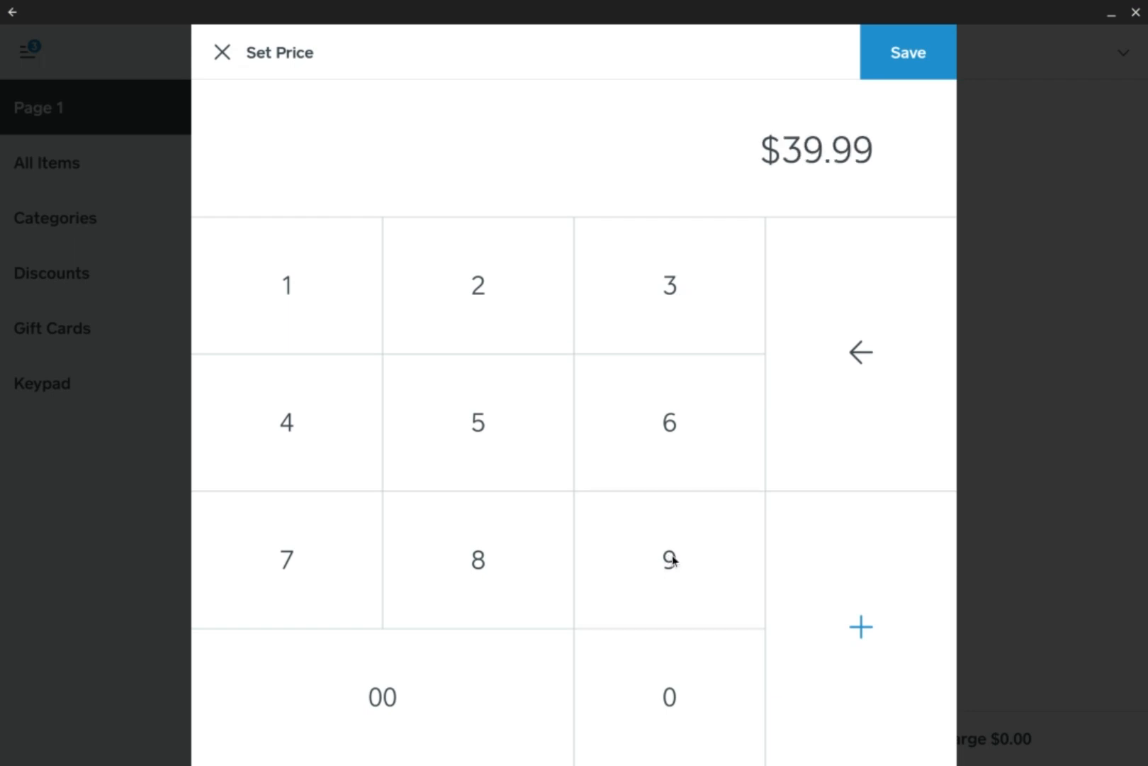
{"action": "left_click", "coordinate": [866, 625]}
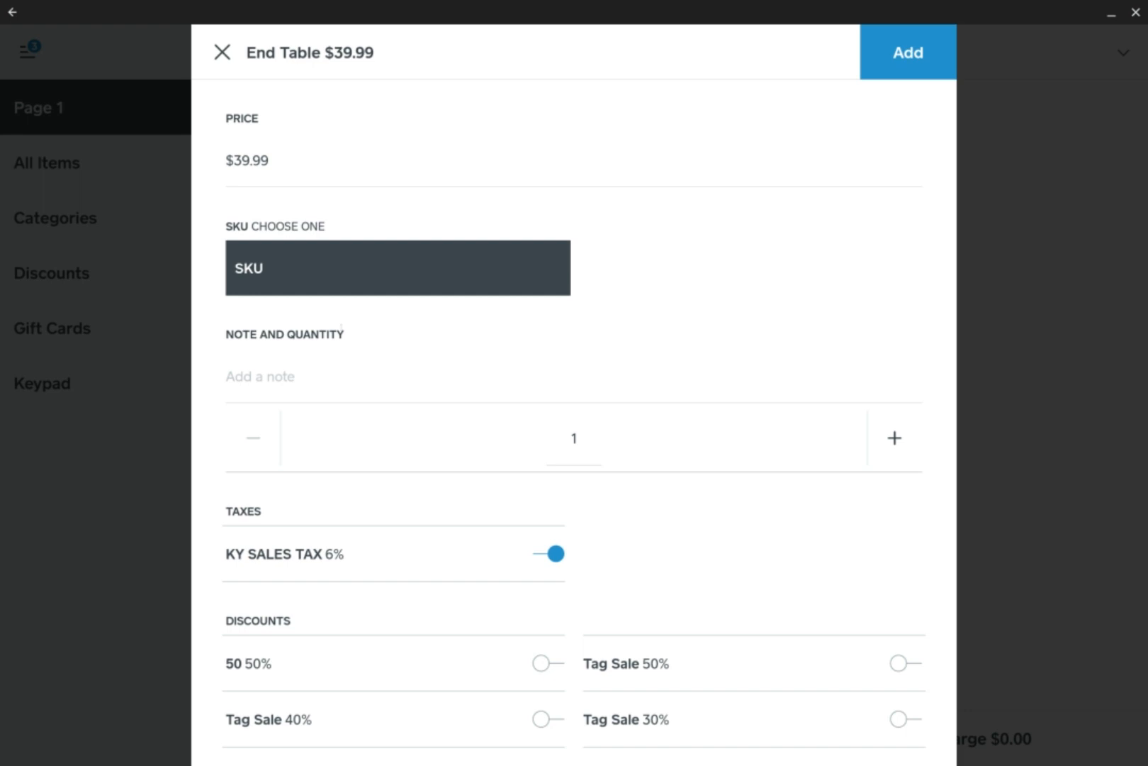
Enter 1000 as the End Table's note and add the item to the current sale
{"action": "left_click", "coordinate": [302, 365]}
{"action": "type", "text": "1000"}
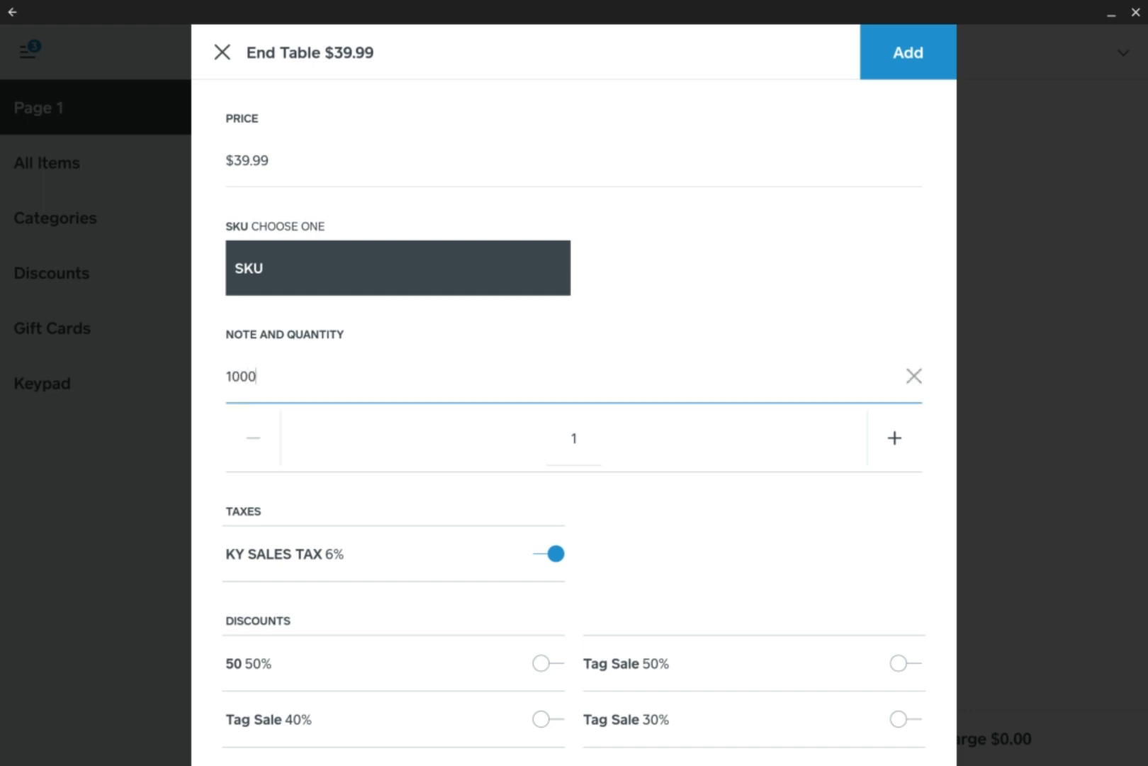
{"action": "left_click", "coordinate": [888, 44]}
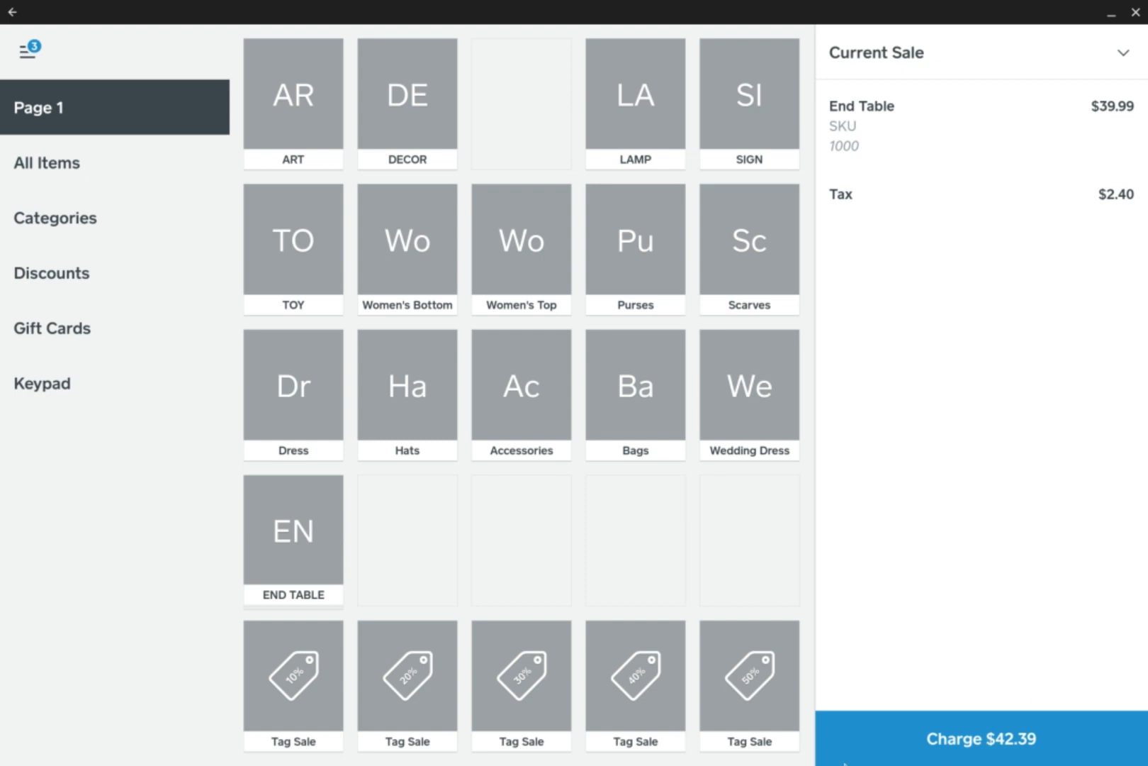
Switch back to the Square Dashboard in Chrome
{"action": "mouse_move", "coordinate": [843, 762]}
{"action": "left_click", "coordinate": [622, 744]}
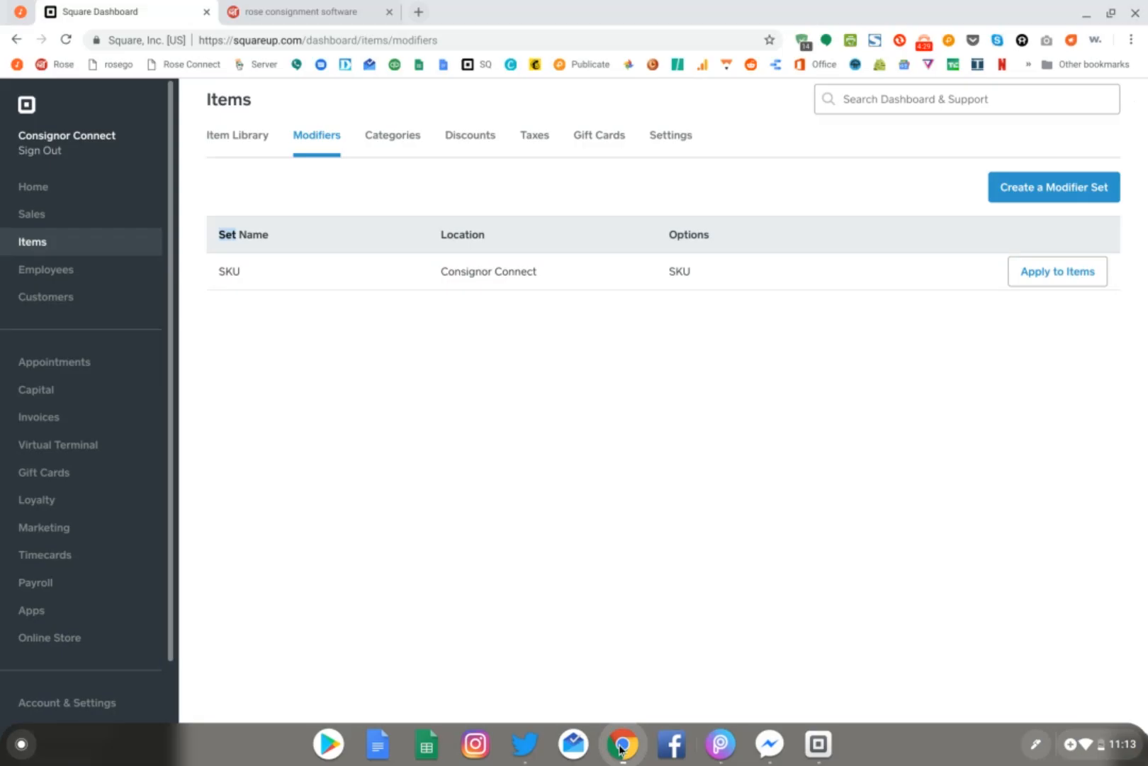